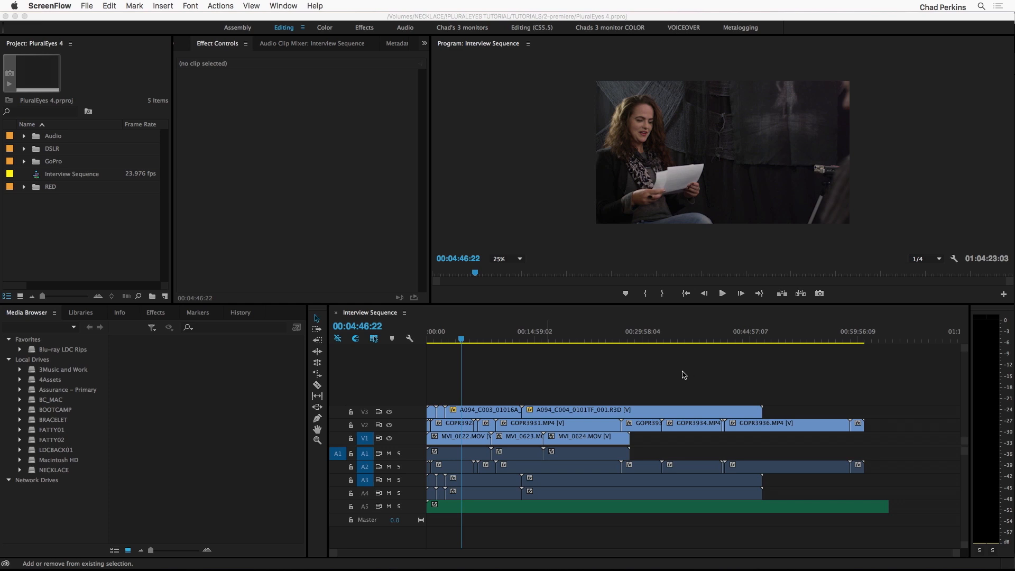
- Compare the camera footage in Interview Sequence at several times by toggling the output of tracks V3 and V2
click(376, 313)
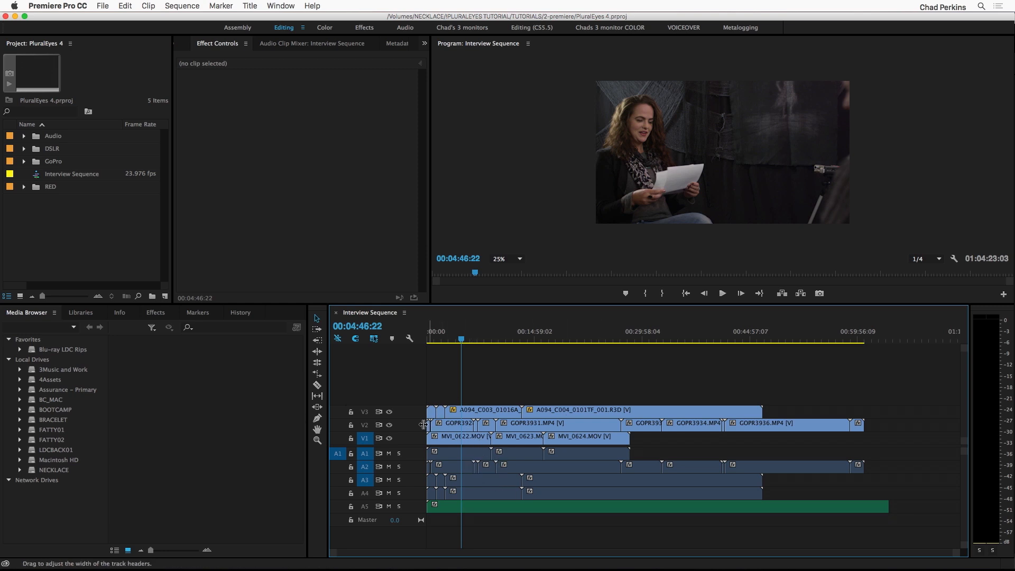
click(390, 412)
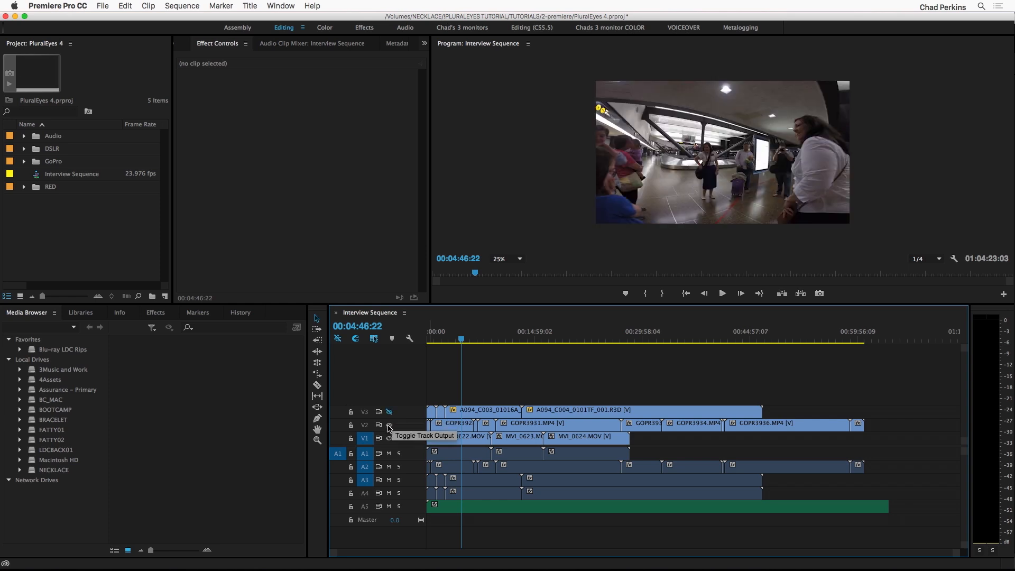
drag(545, 338, 628, 348)
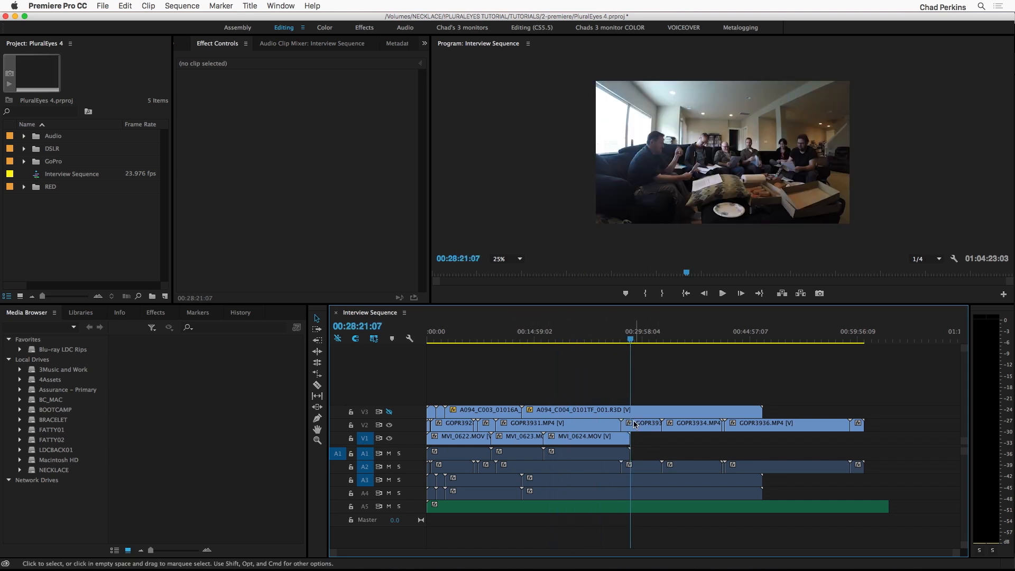
click(569, 342)
click(389, 411)
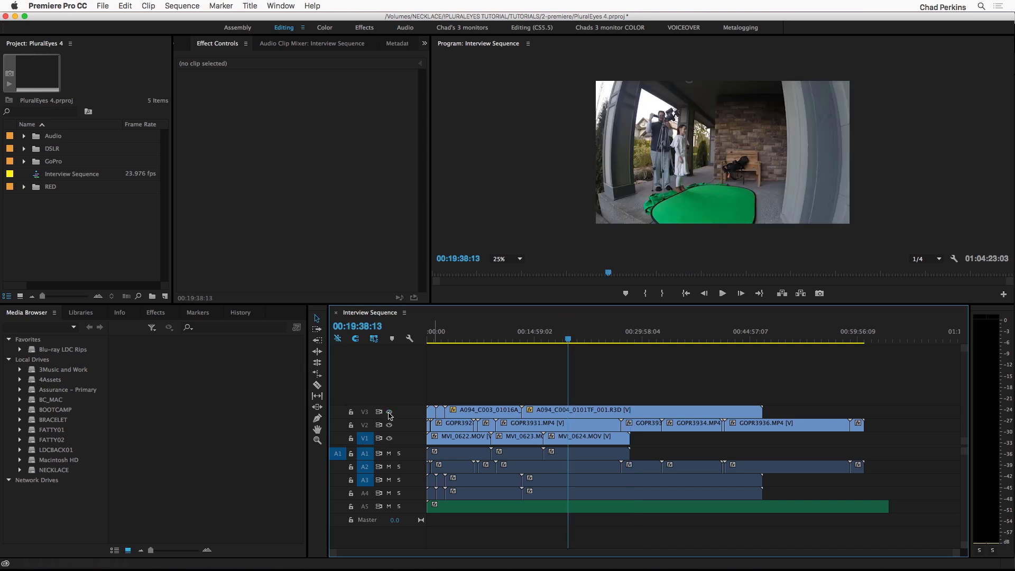
click(389, 426)
drag(570, 342, 576, 342)
click(389, 412)
click(389, 425)
click(389, 412)
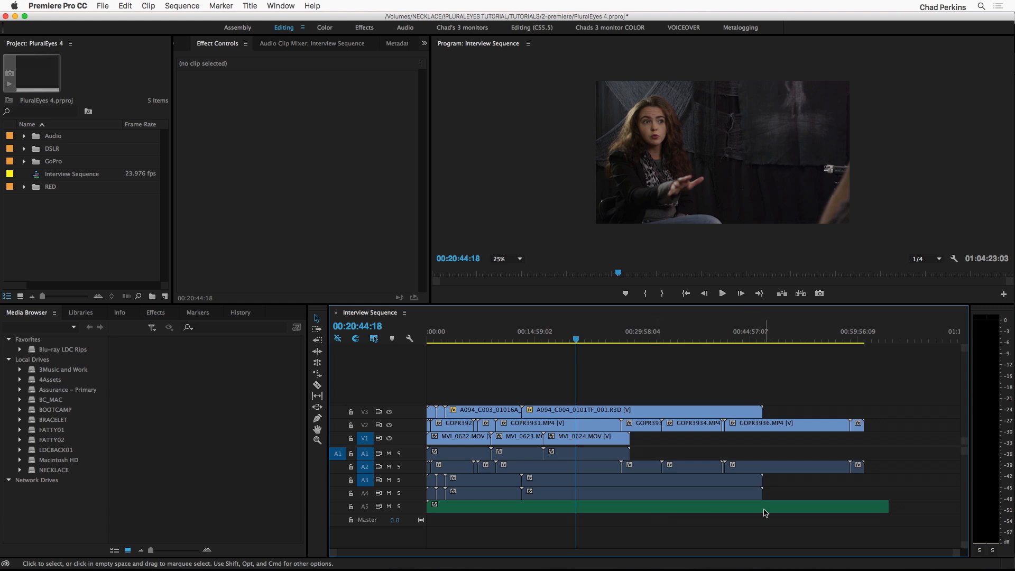
- Open the PluralEyes 4 extension panel for Interview Sequence
click(279, 6)
mouse_move(281, 46)
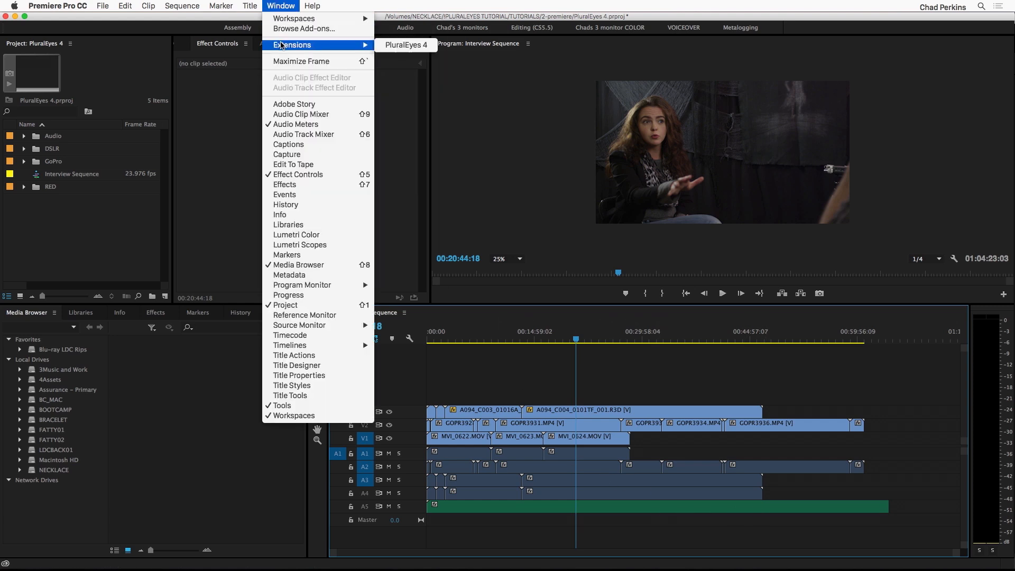
click(397, 48)
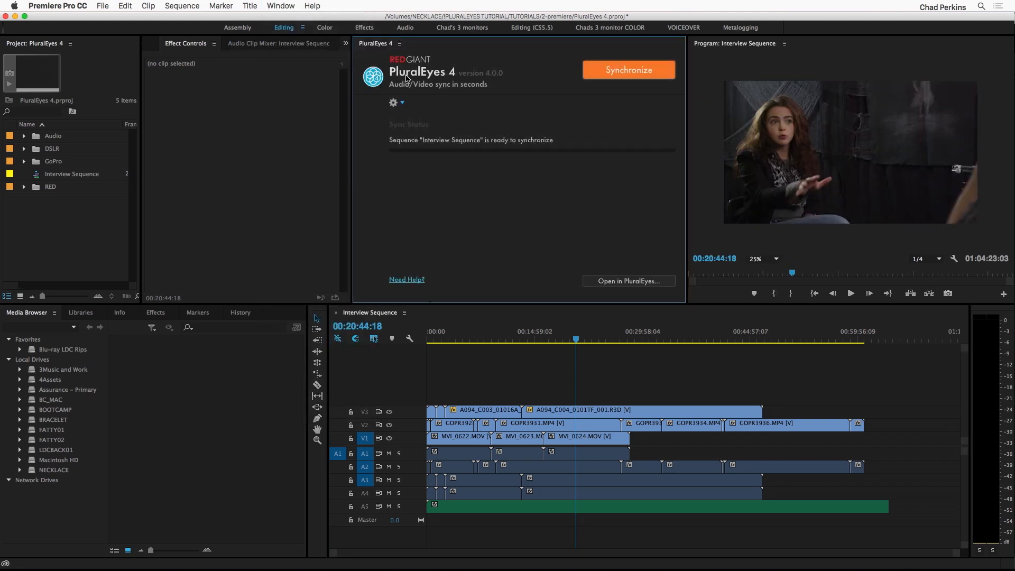
- Dock the PluralEyes 4 panel between Effect Controls and the Program monitor, and widen it by narrowing Effect Controls
drag(373, 46, 434, 132)
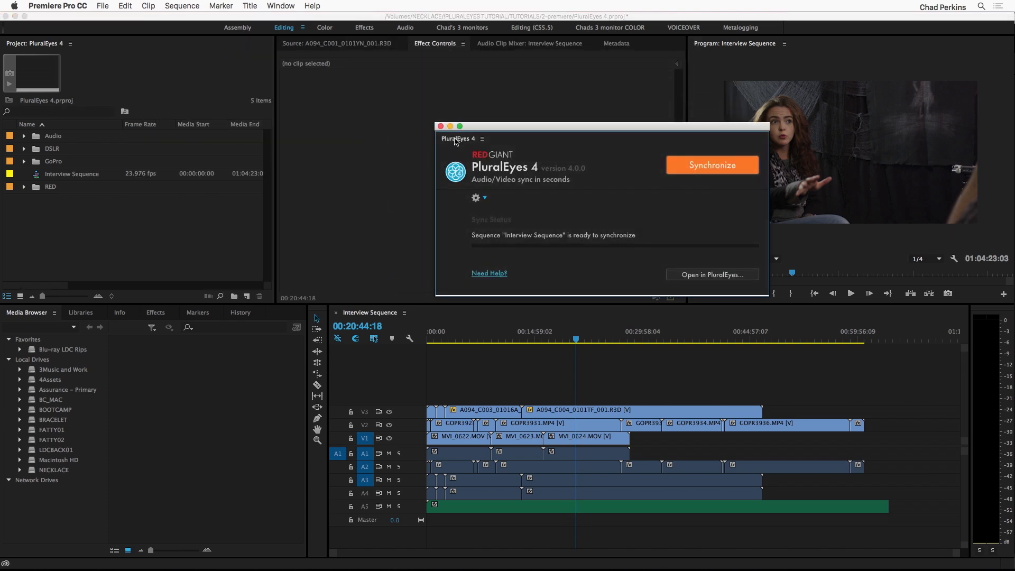
drag(459, 141, 669, 120)
drag(481, 161, 359, 158)
drag(817, 150, 682, 155)
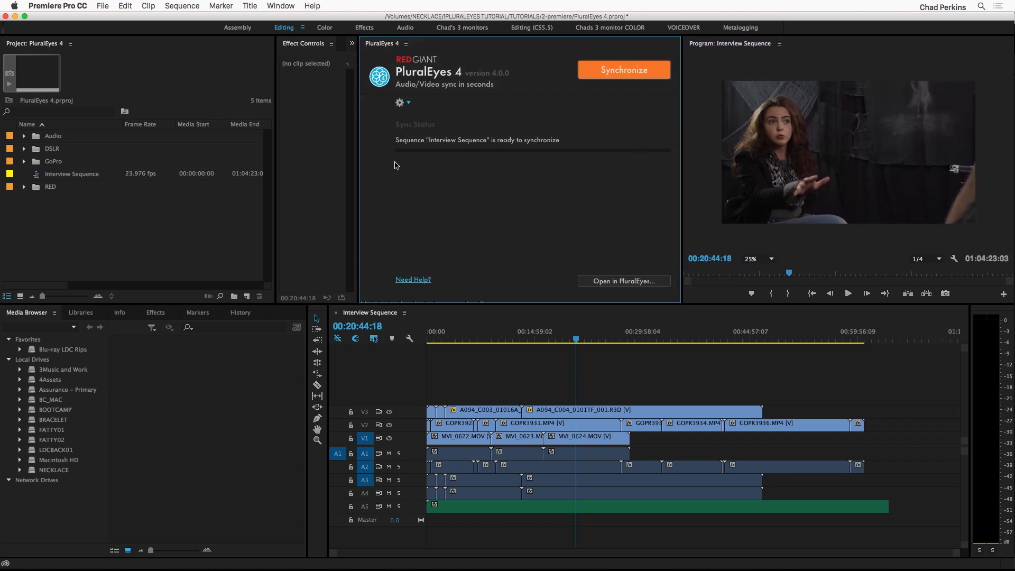
drag(358, 157, 328, 156)
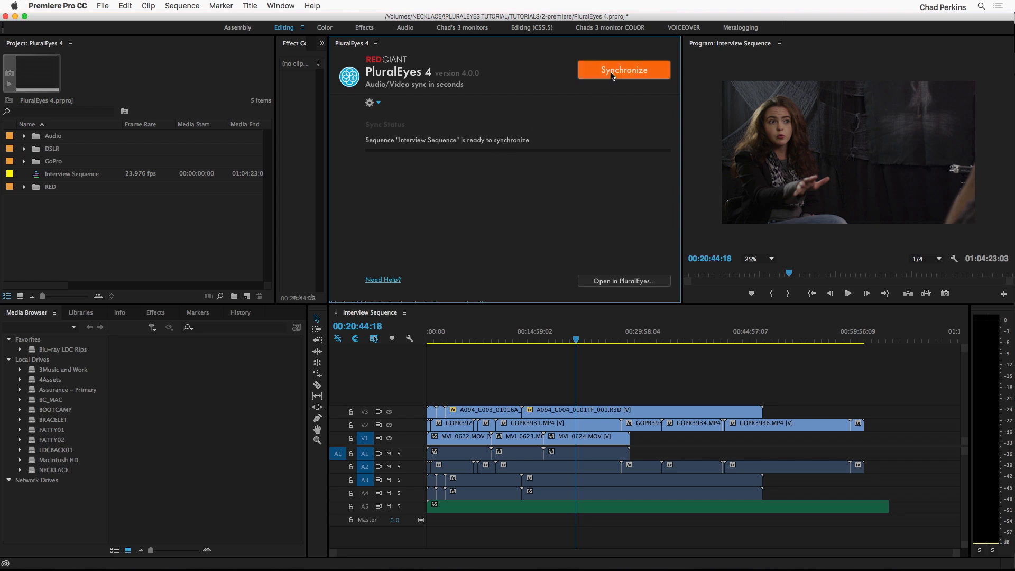
- Enable moving unsynchronized clips to the end and creating a sequence with audio replaced, and synchronize Interview Sequence
click(379, 104)
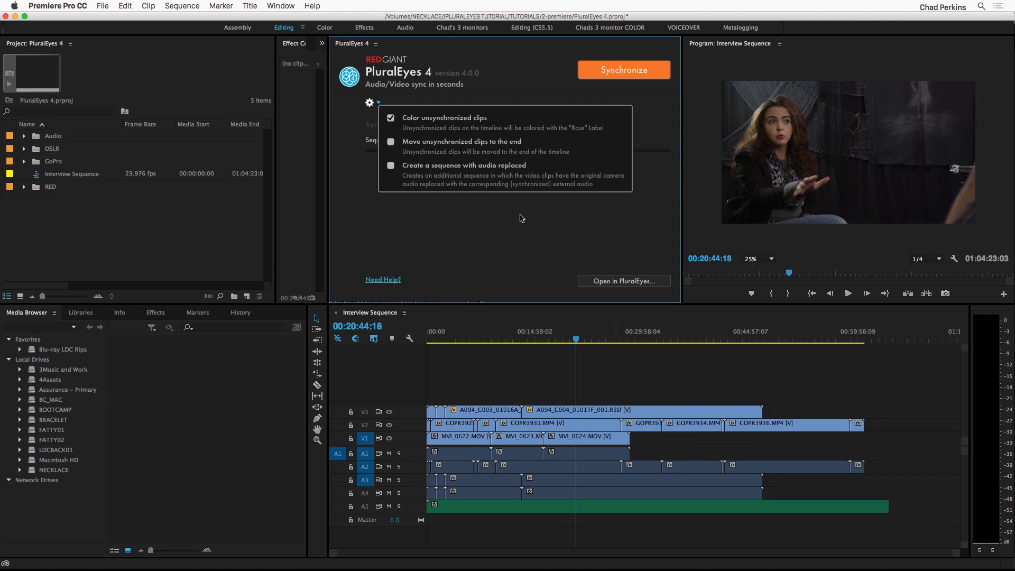
click(393, 142)
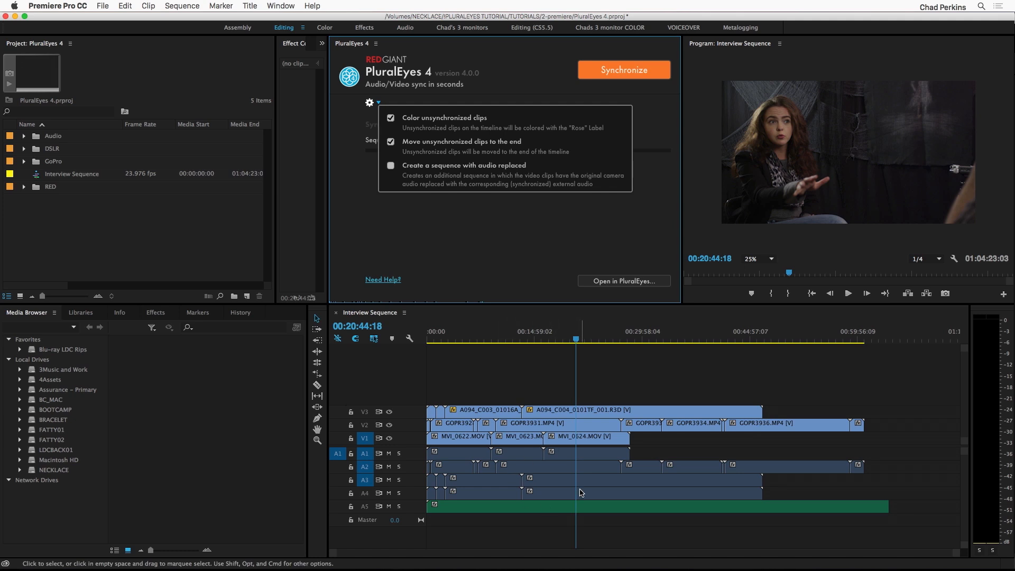
click(391, 166)
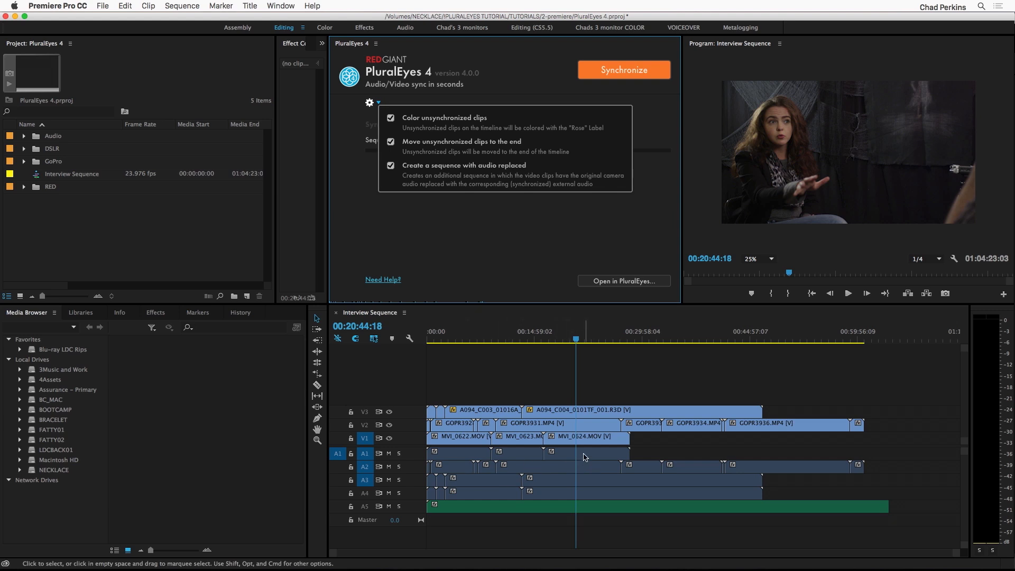
click(481, 235)
click(621, 71)
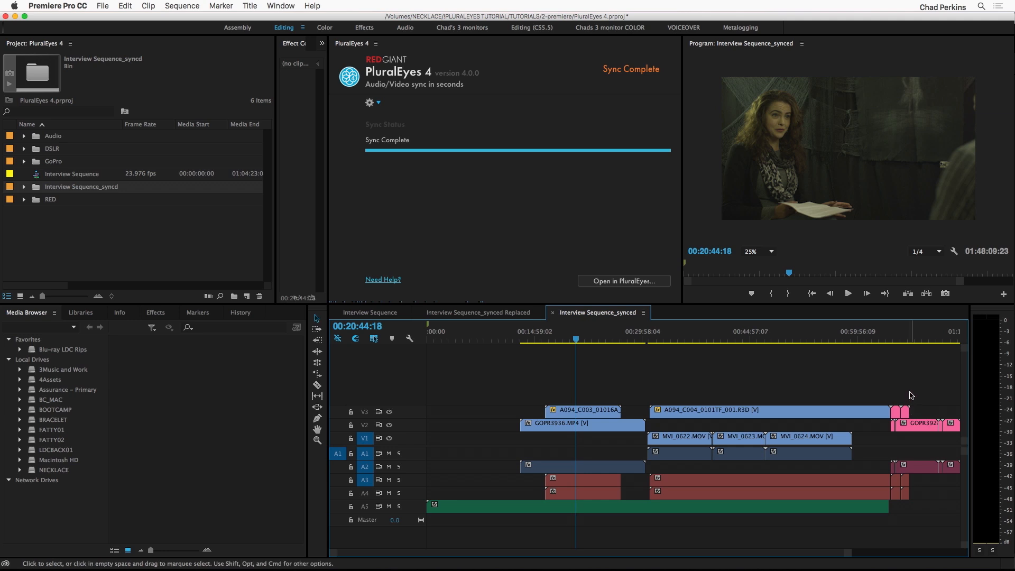
- Inspect the synced clips MVI_0622.MOV and GOPR3936.MP4 in Interview Sequence_synced, viewing the sequence around 00:37:17 and 00:28:32
drag(690, 338, 695, 341)
click(677, 442)
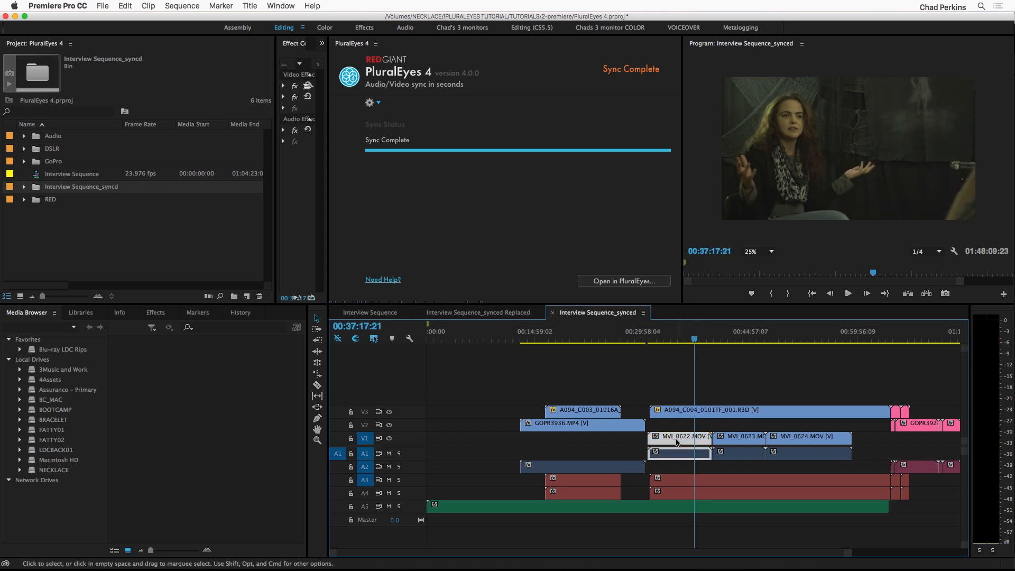
click(632, 339)
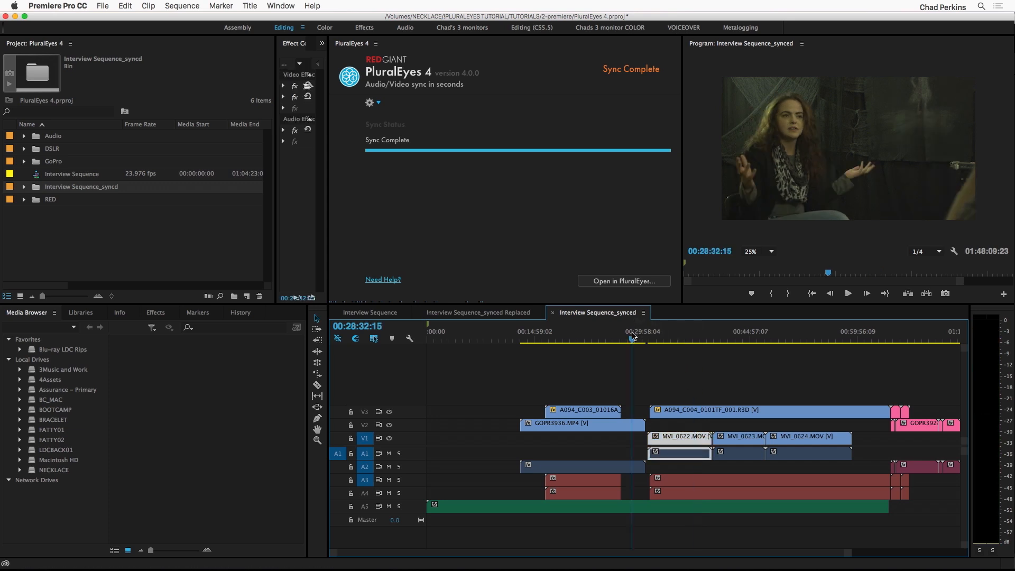
click(619, 430)
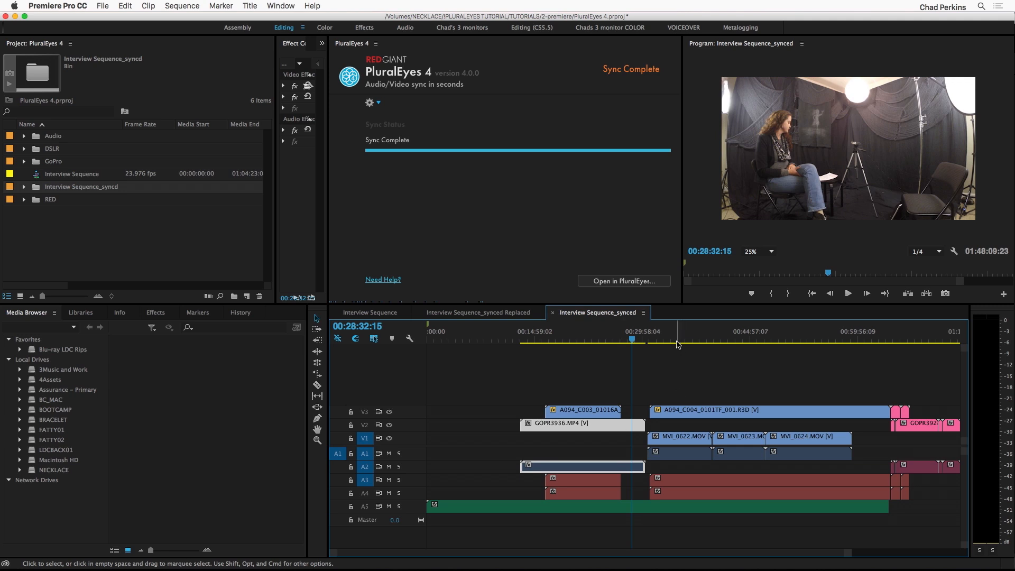
- Play the synced sequence from about 00:33:54 with V3 visible and hidden to check synchronization, and restore V3's output
drag(664, 339, 672, 341)
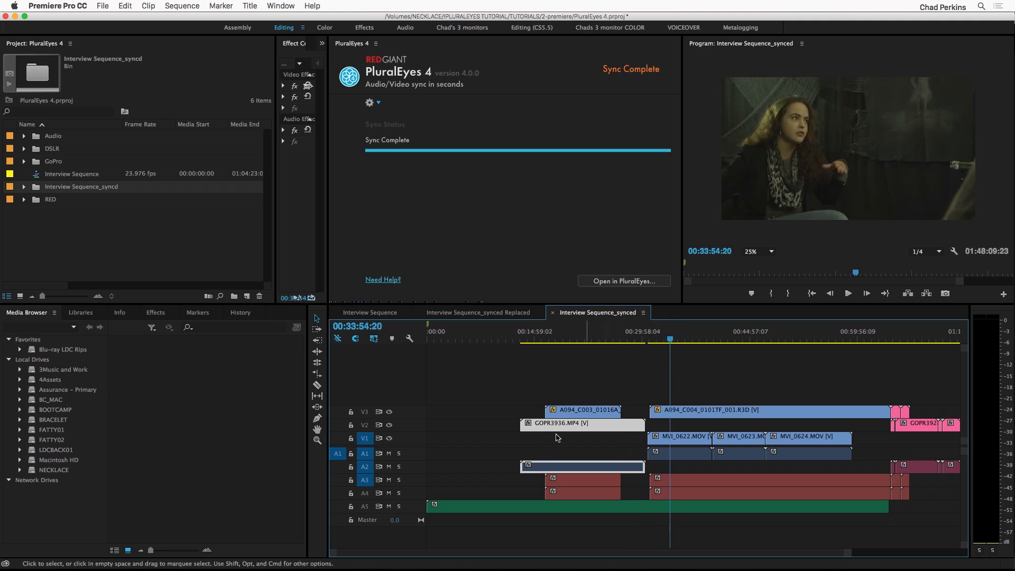
key(space)
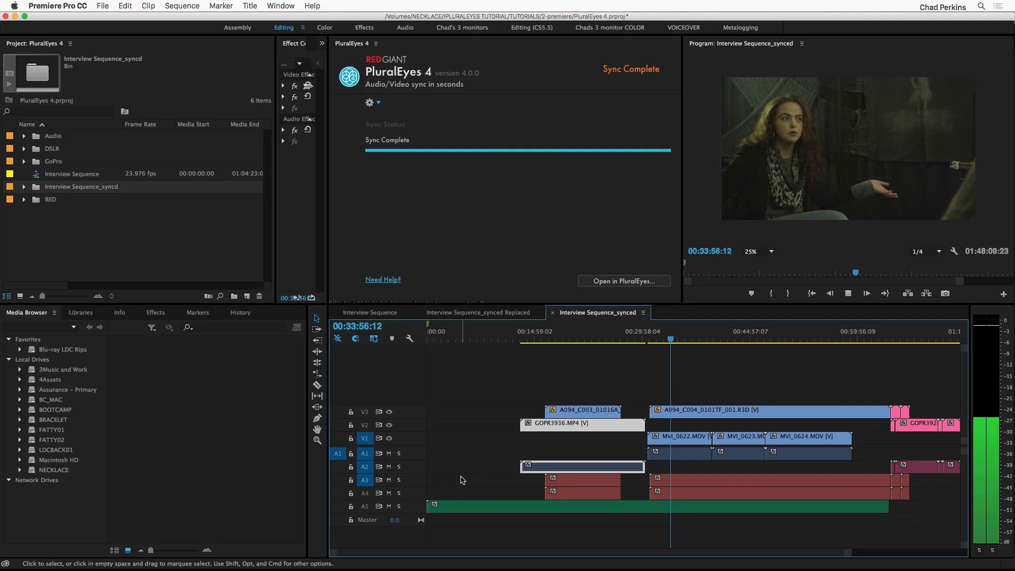
key(space)
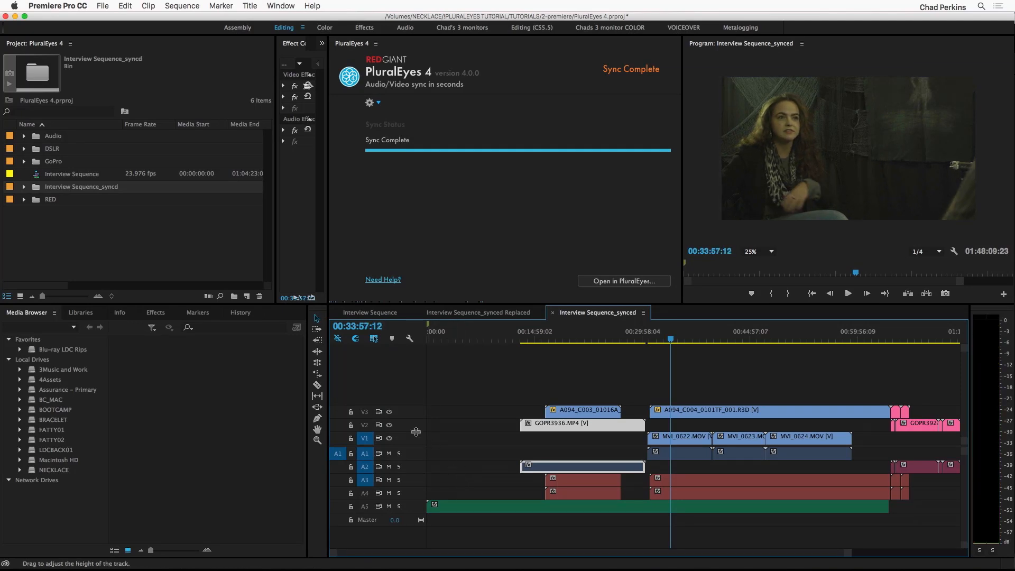
click(389, 413)
key(space)
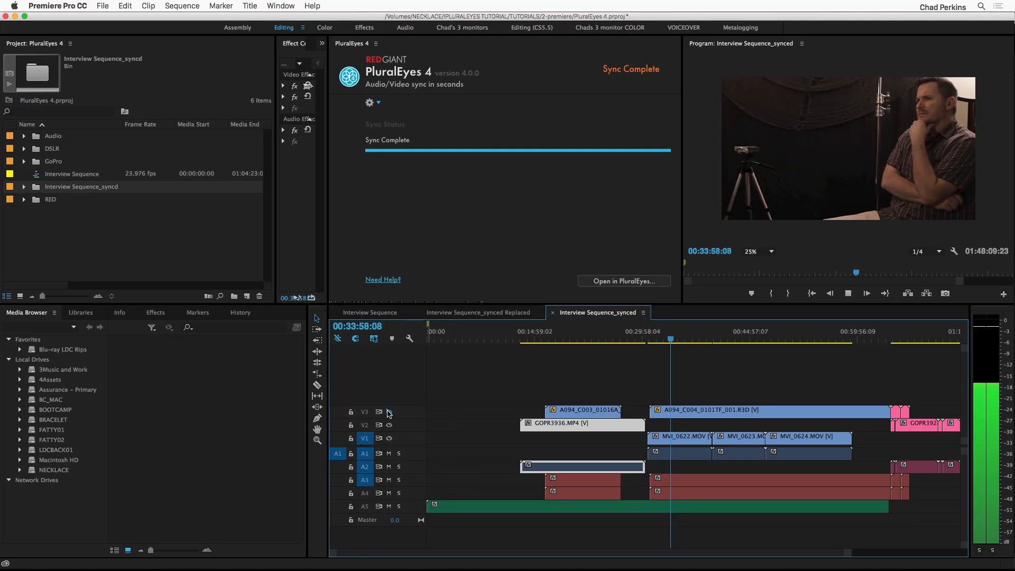
key(space)
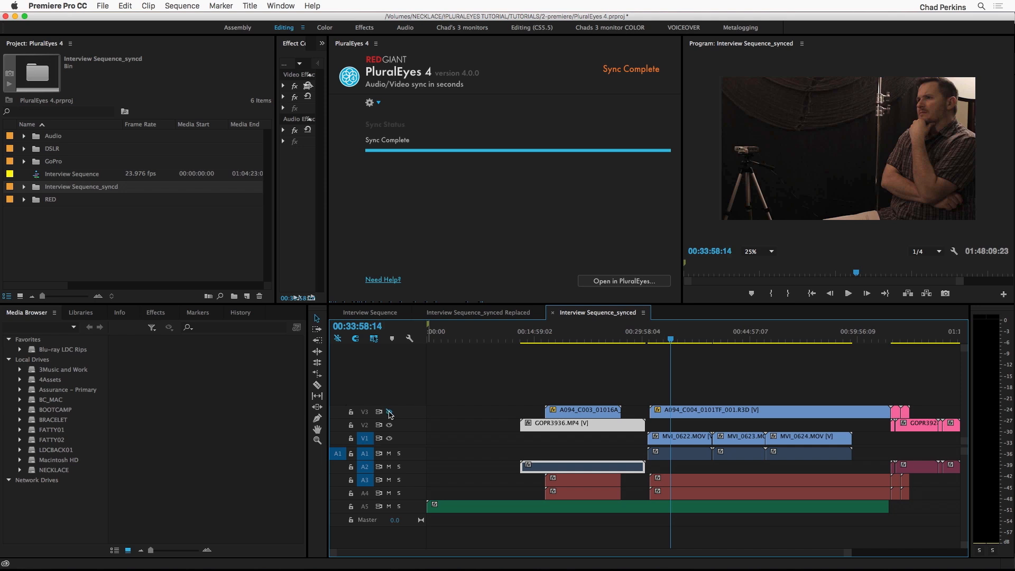
click(389, 412)
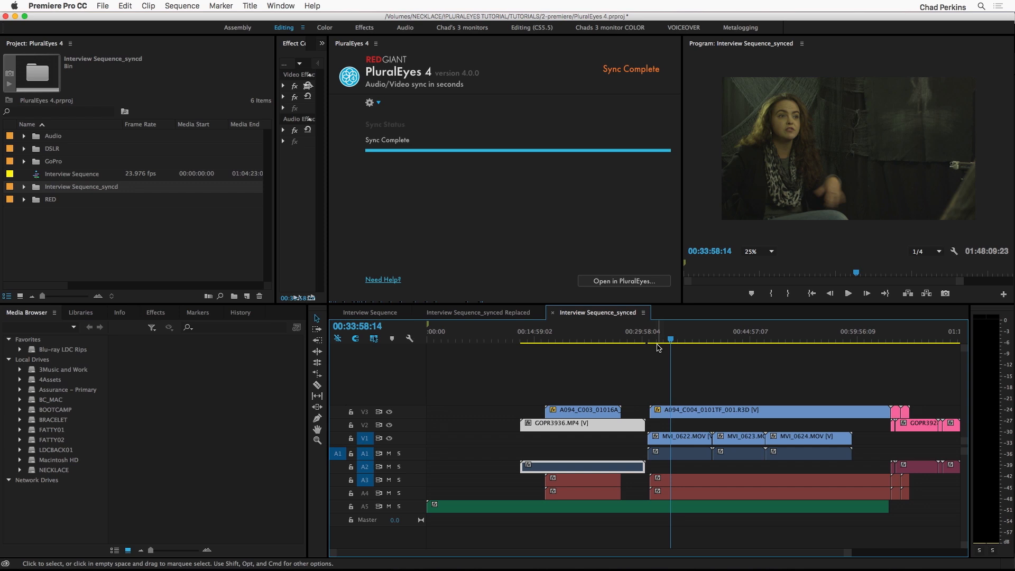
- Review the audio-replaced sync option and compare the audio tracks of Interview Sequence_synced and Interview Sequence_synced Replaced
click(378, 104)
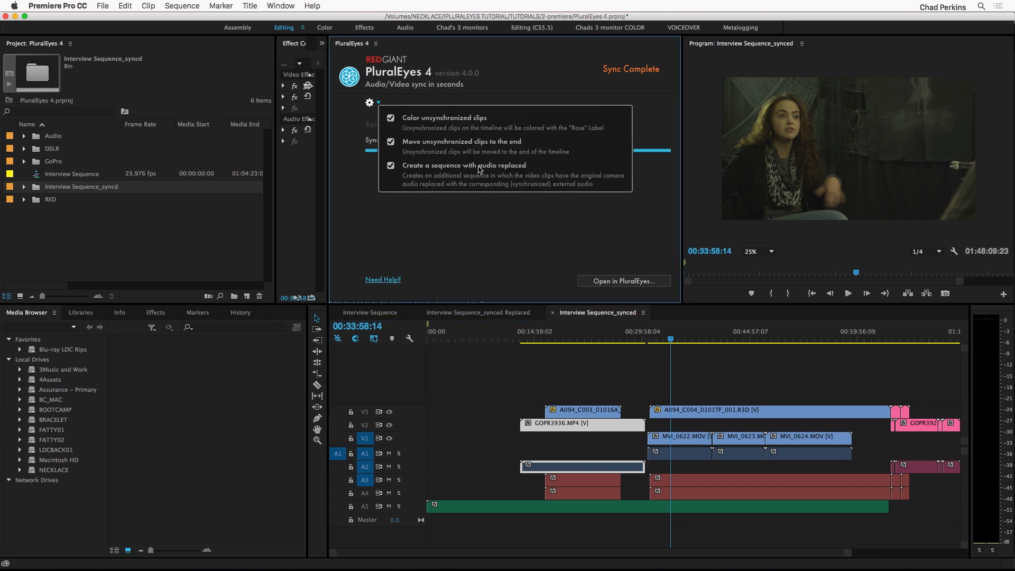
click(480, 214)
click(589, 315)
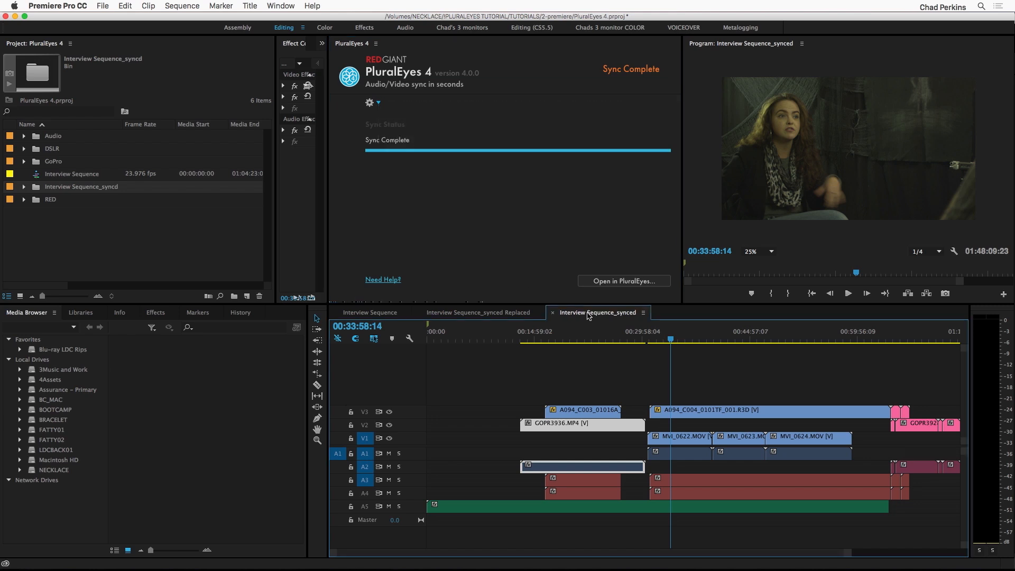
click(485, 314)
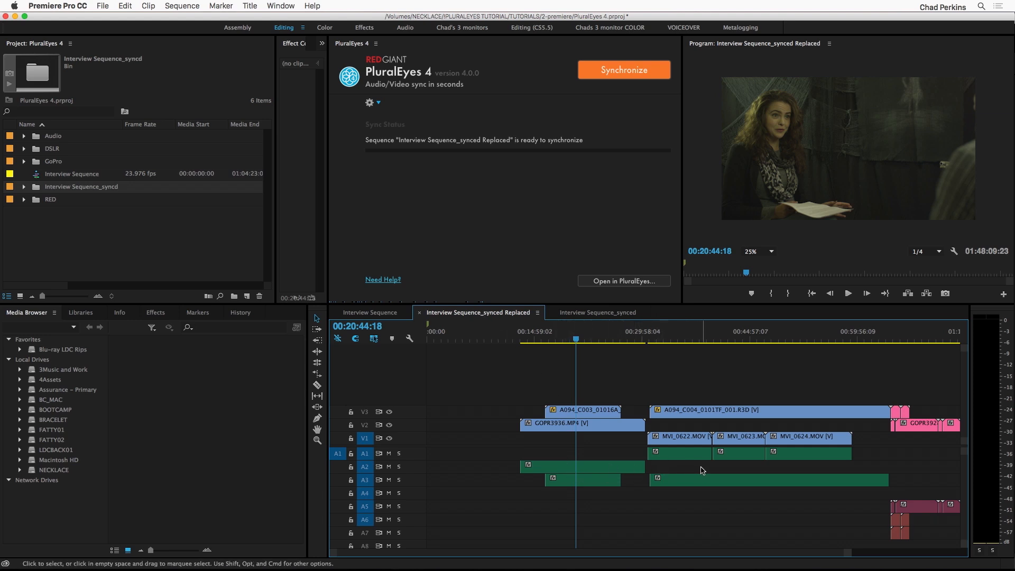
click(593, 313)
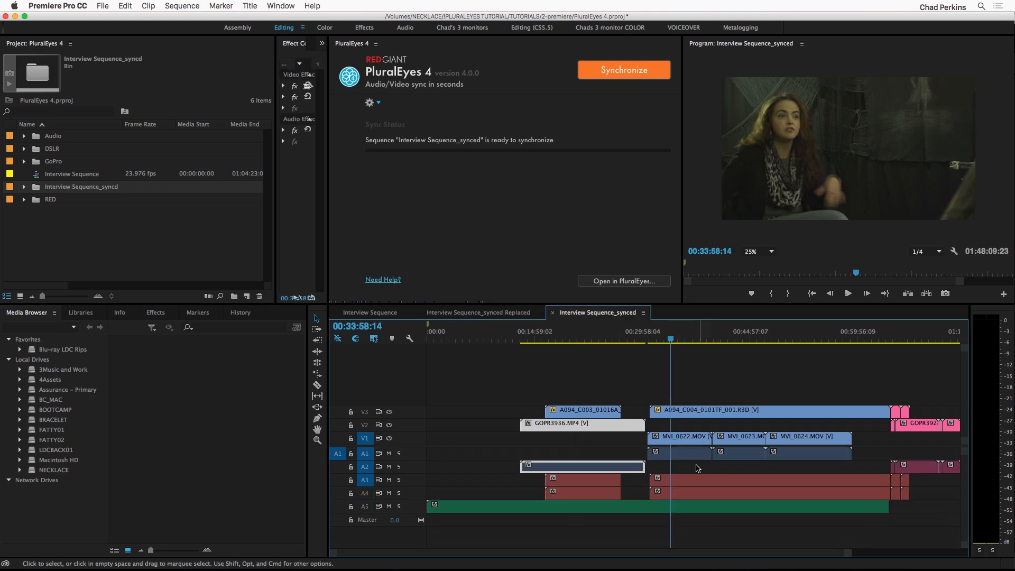
click(495, 313)
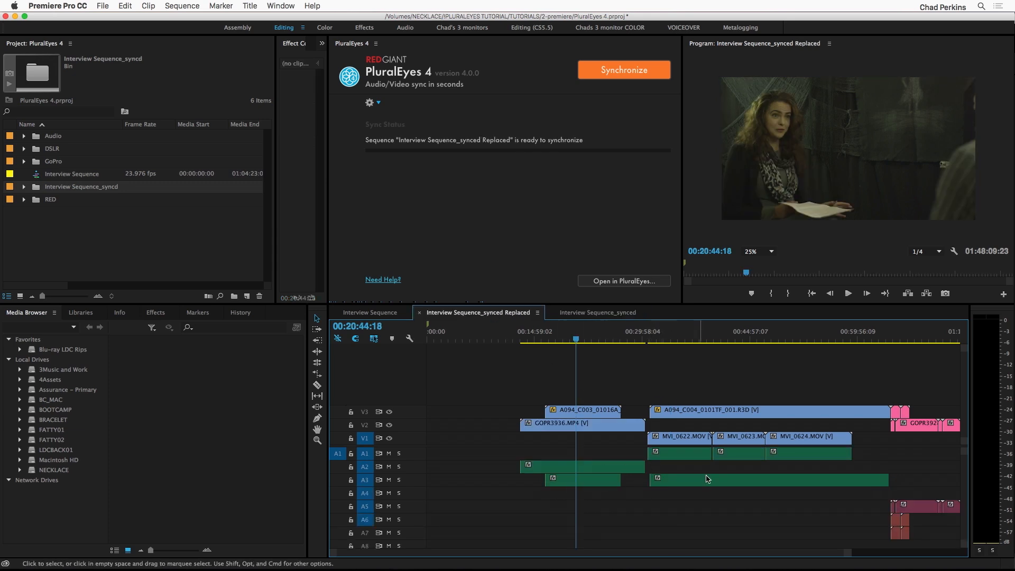
- Play Interview Sequence_synced Replaced from about 00:33:50 to check its replaced audio
click(669, 337)
drag(669, 338, 671, 341)
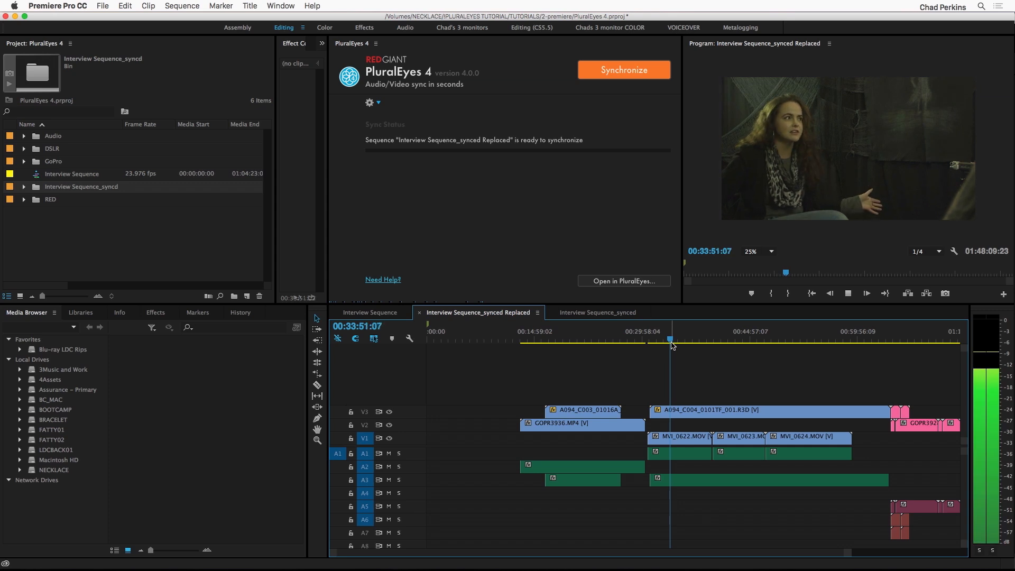
key(space)
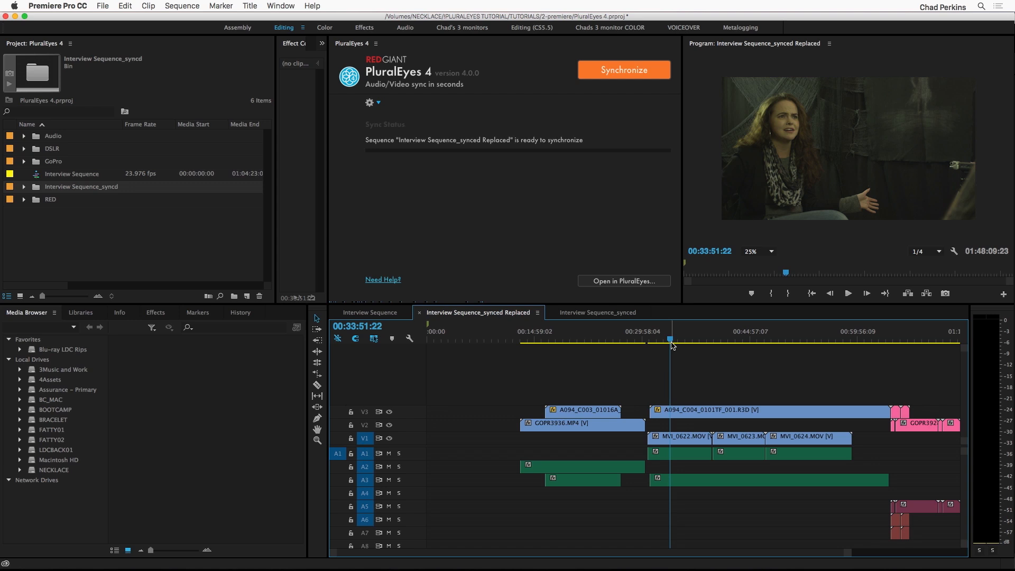
- Open the original, unsynchronized Interview Sequence in the standalone PluralEyes 4 application
click(376, 314)
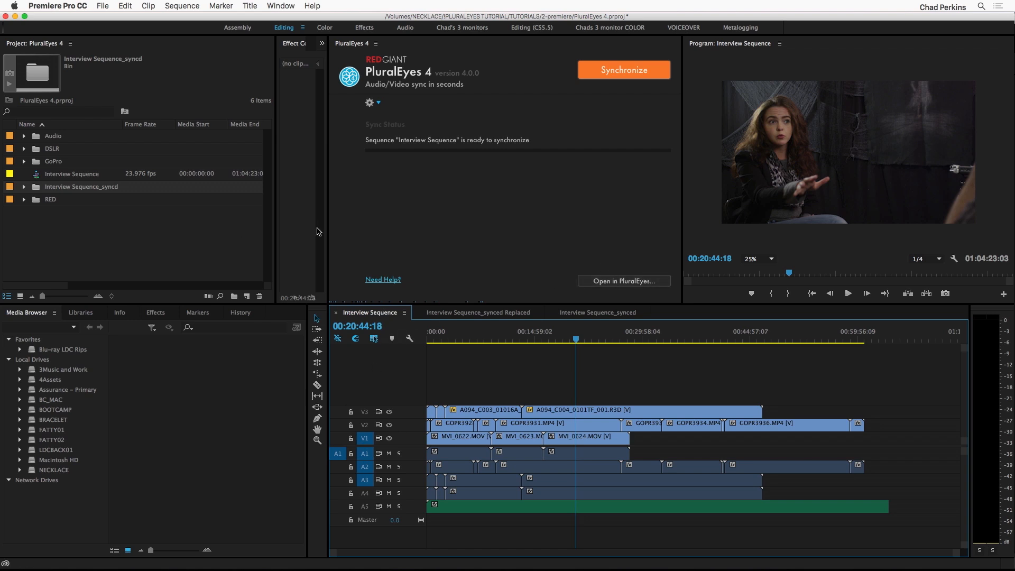
click(102, 6)
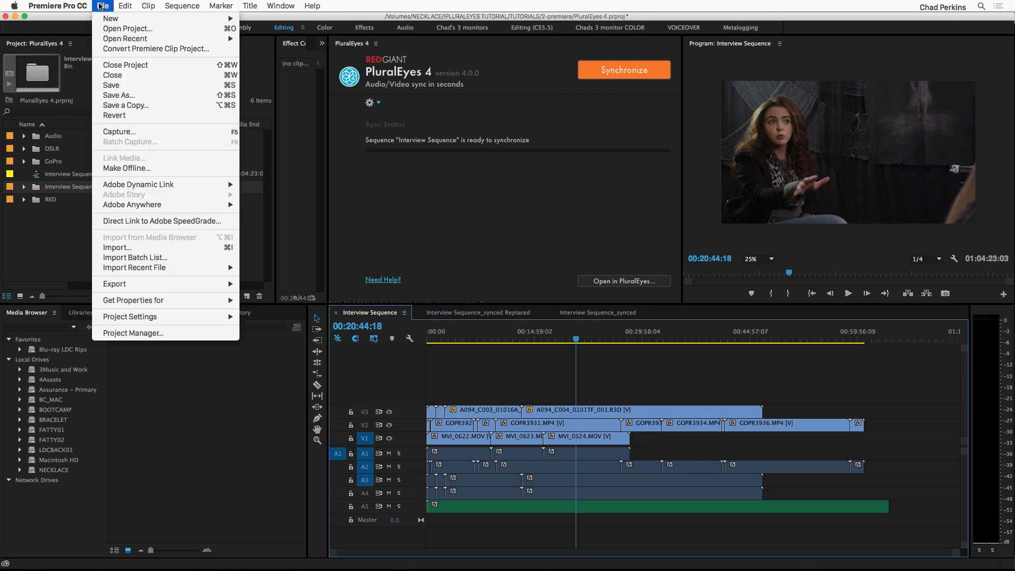
mouse_move(151, 284)
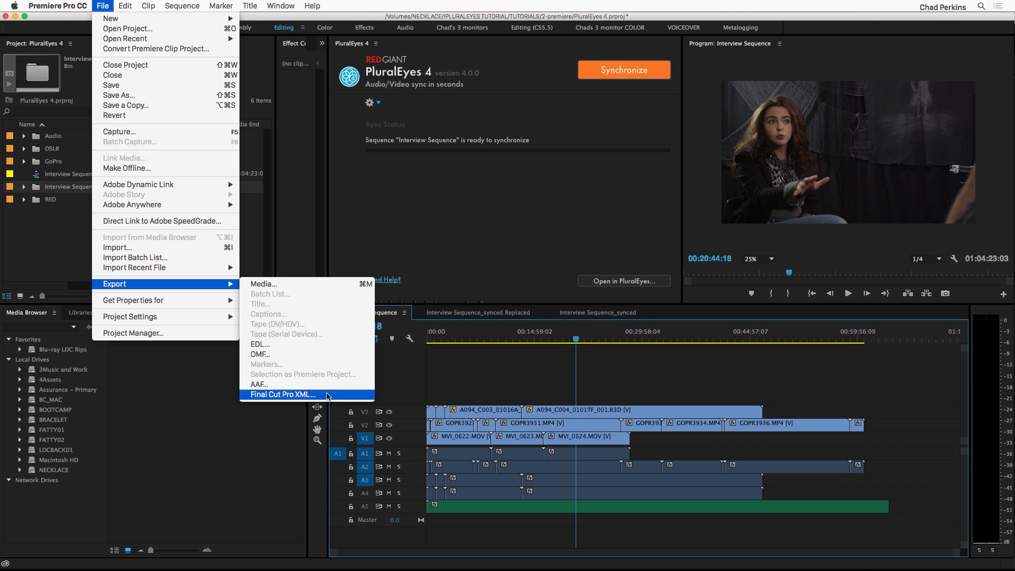
click(507, 263)
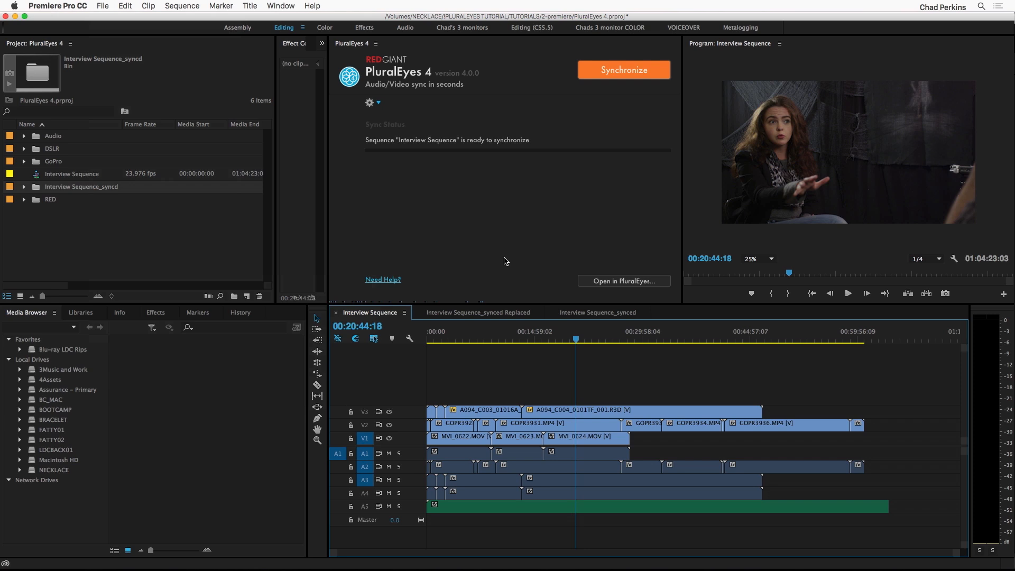
click(623, 284)
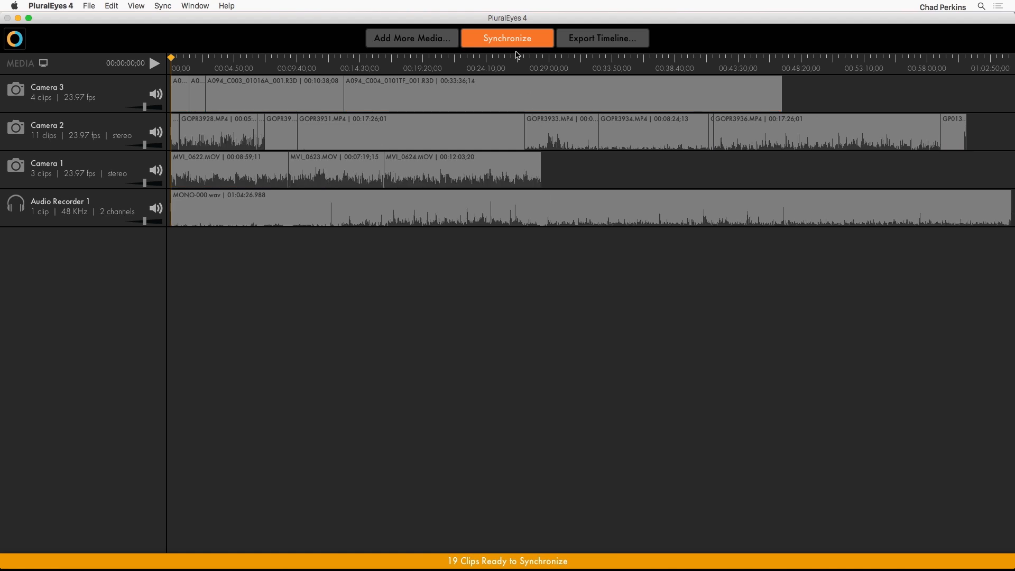
- Synchronize all the clips of the interview timeline and display the media preview with its waveform view
click(513, 34)
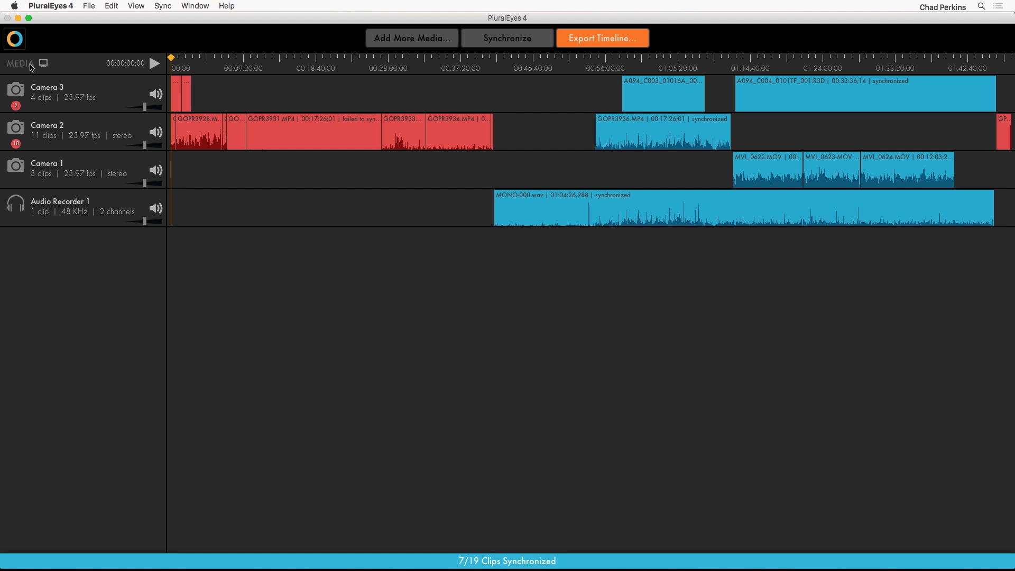
click(43, 63)
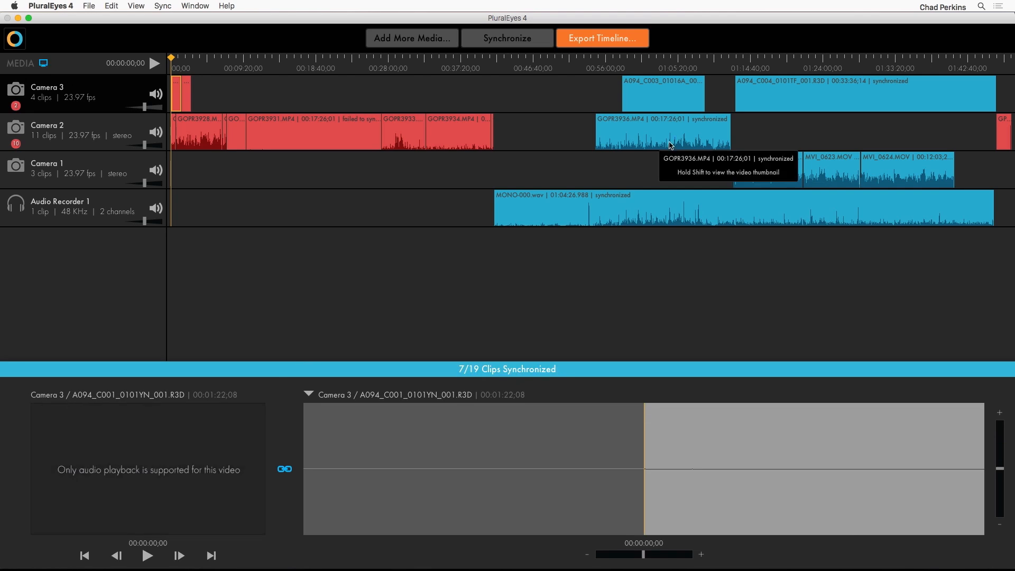
- Preview the synchronized Camera 2 clip GOPR3936.MP4 at about 01:00:14 on the timeline
click(659, 148)
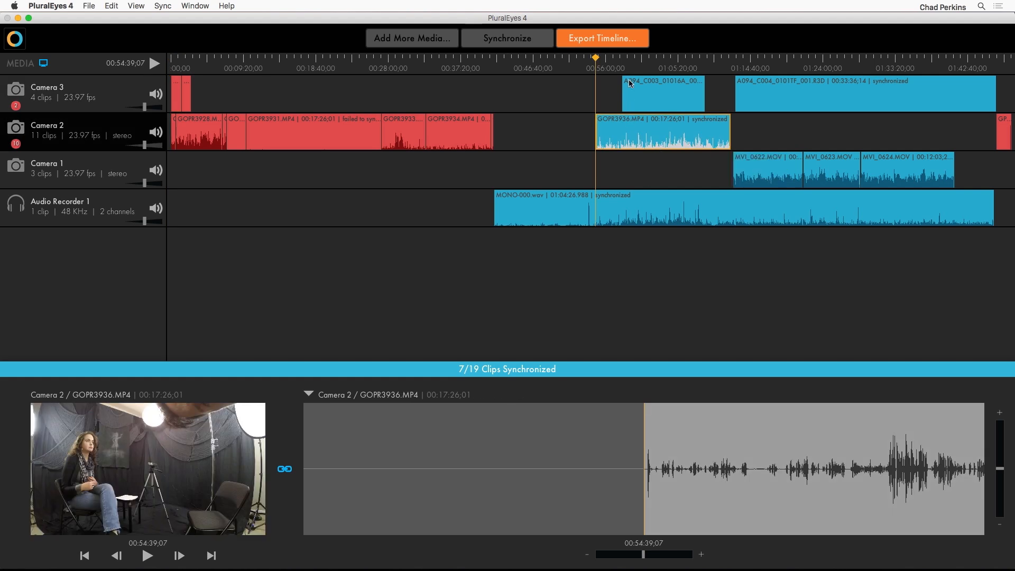
click(636, 62)
drag(637, 64, 639, 68)
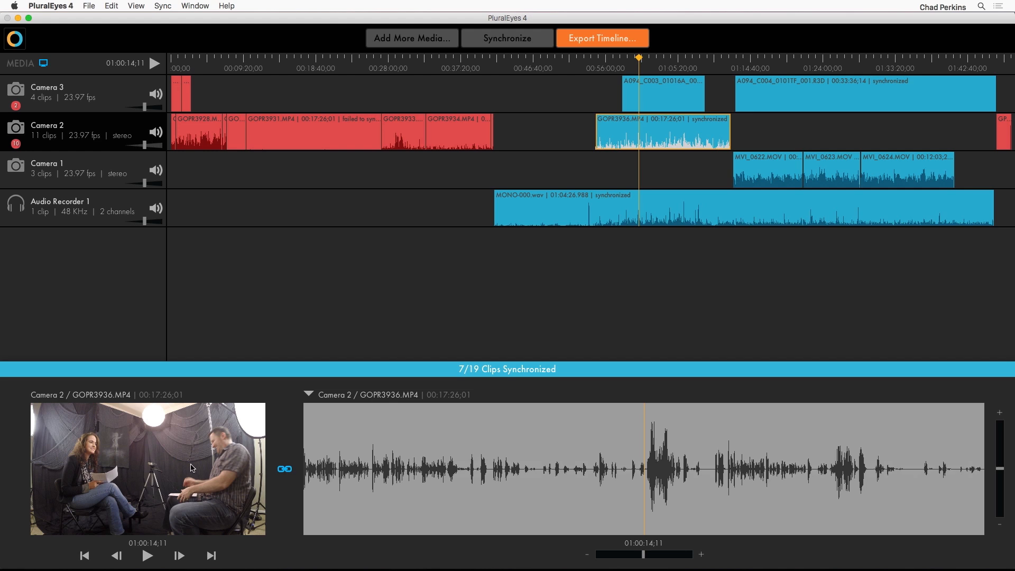
- Show Audio Recorder 1's waveform beside the Camera 2 video and play from 01:00:14 to check their synchronization
click(309, 396)
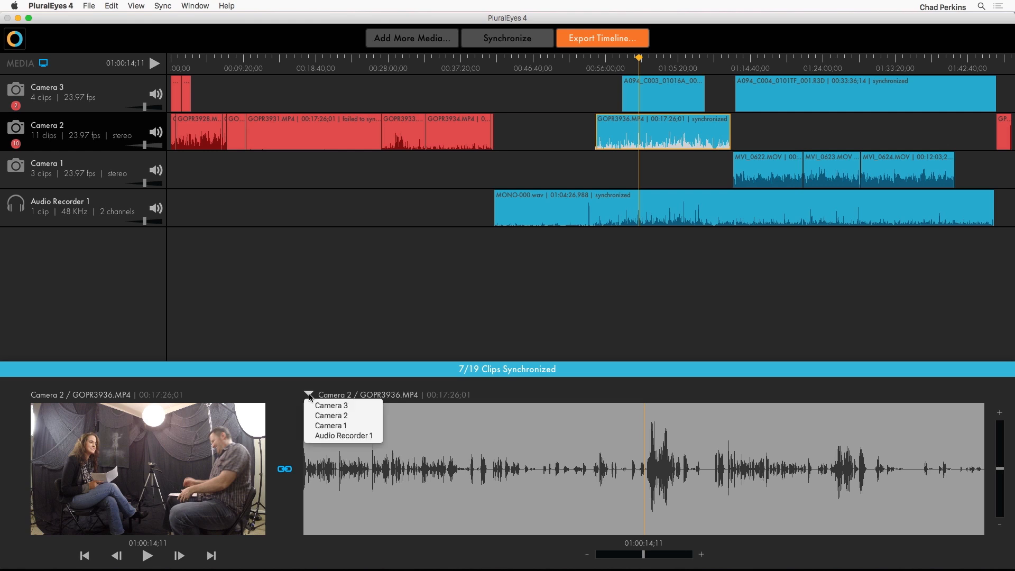
click(349, 435)
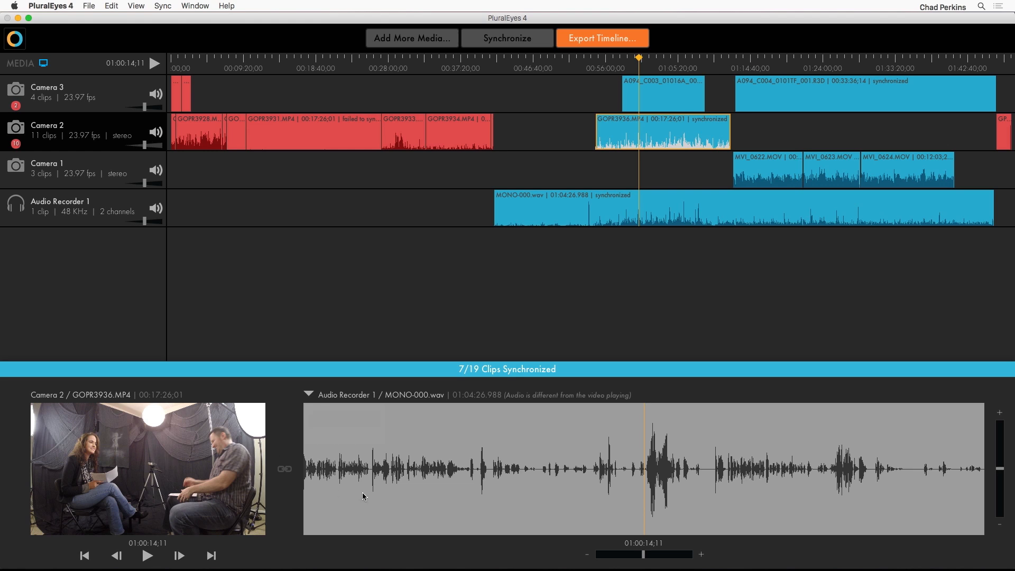
key(space)
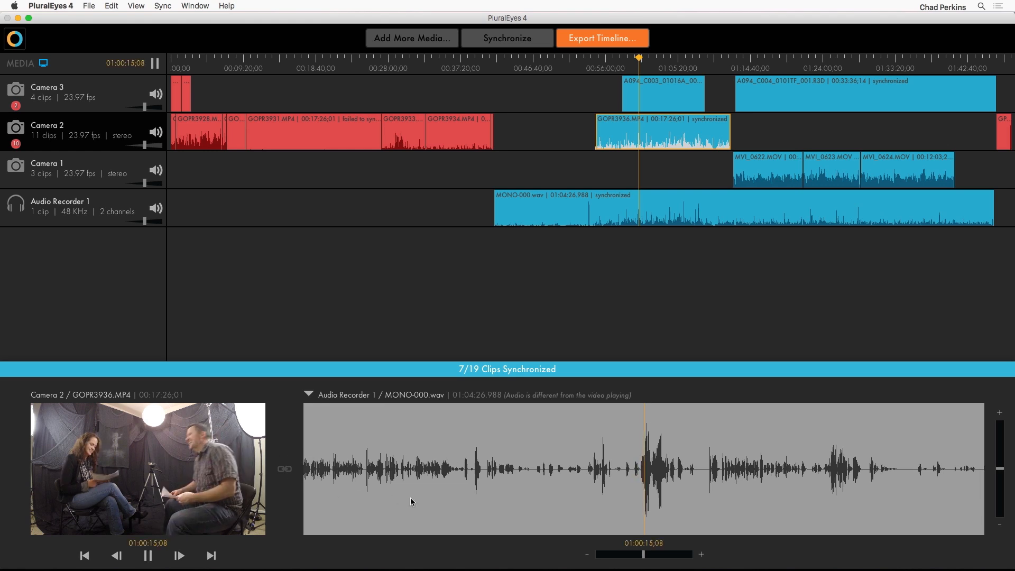
key(space)
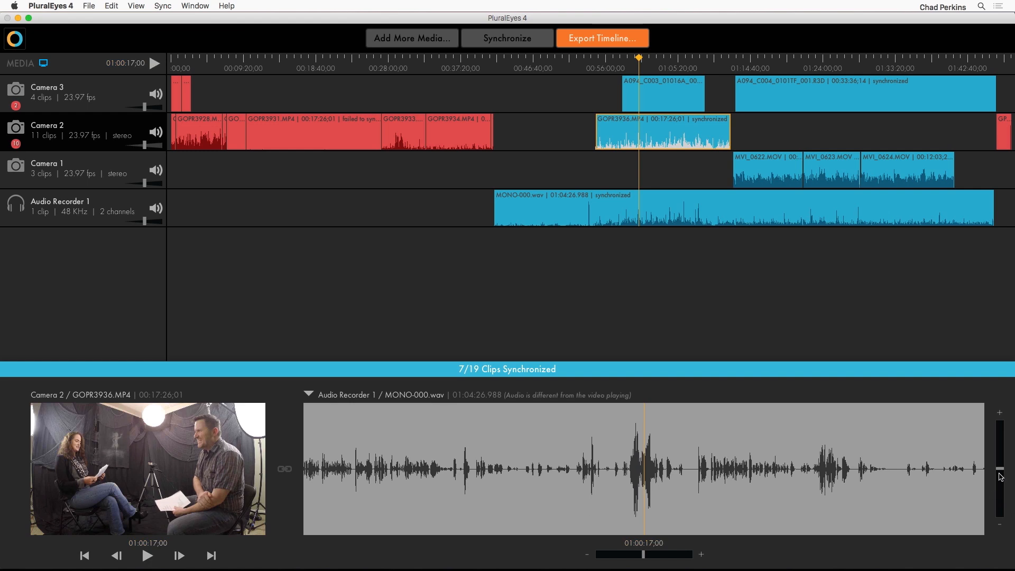
- Magnify the amplitude of the displayed MONO-000.wav waveform to make its quiet parts easier to see
mouse_move(1001, 470)
mouse_down()
mouse_move(1001, 442)
mouse_move(1000, 464)
mouse_up()
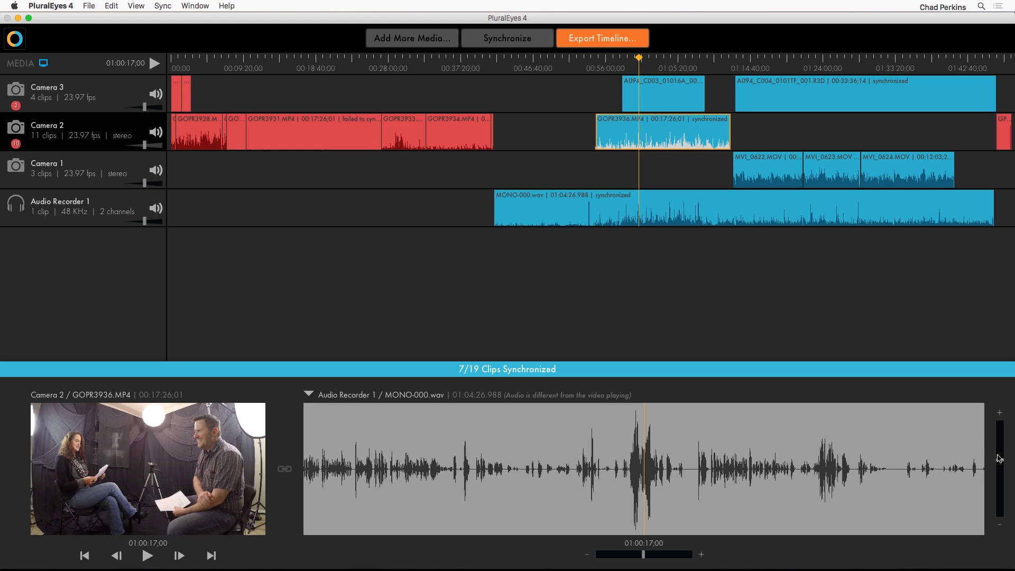
drag(1000, 460, 1003, 446)
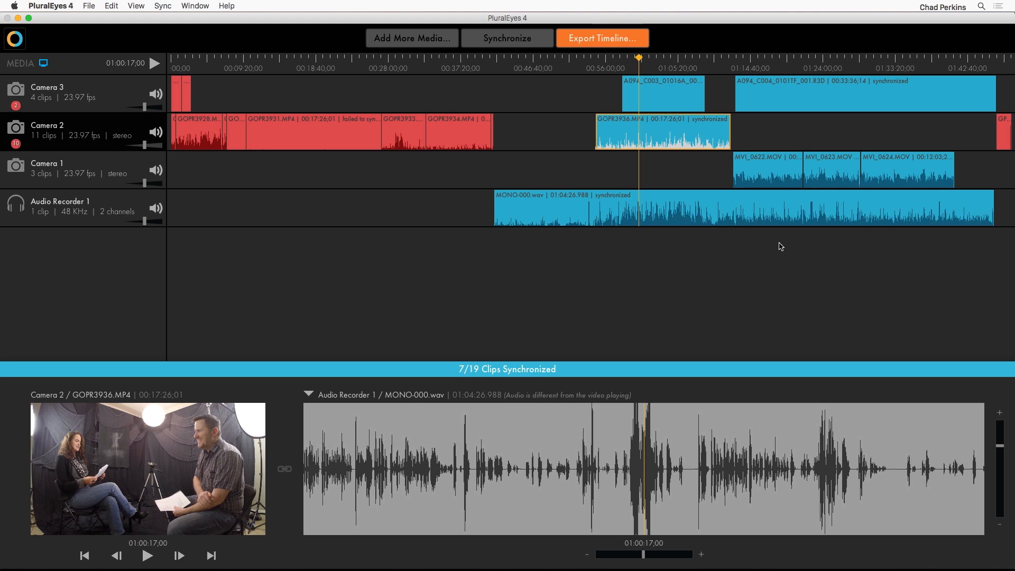
- Mute Camera 1, Camera 2 and Camera 3, and raise the volume of Audio Recorder 1
click(155, 170)
click(156, 137)
click(158, 98)
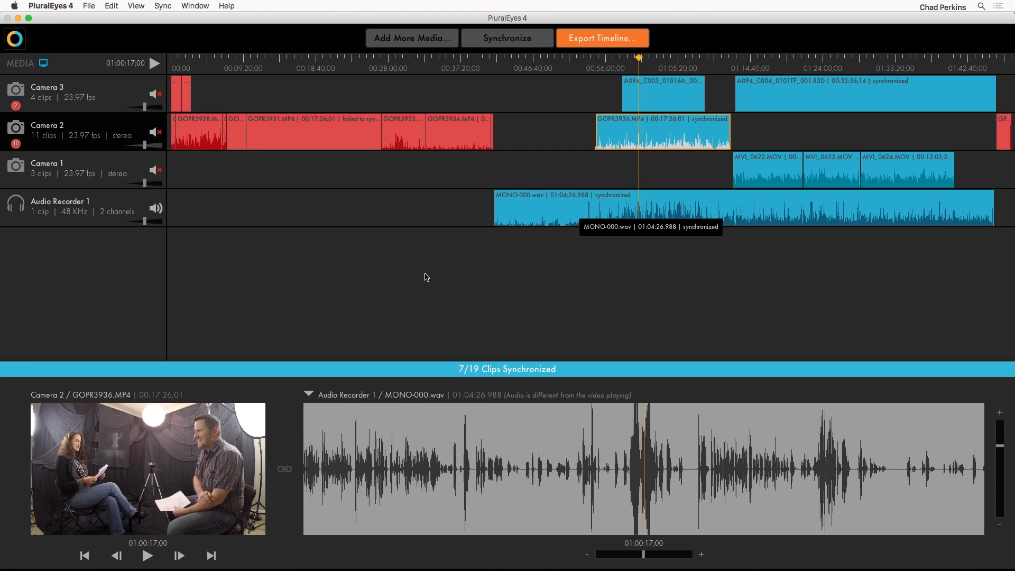
drag(151, 224, 158, 228)
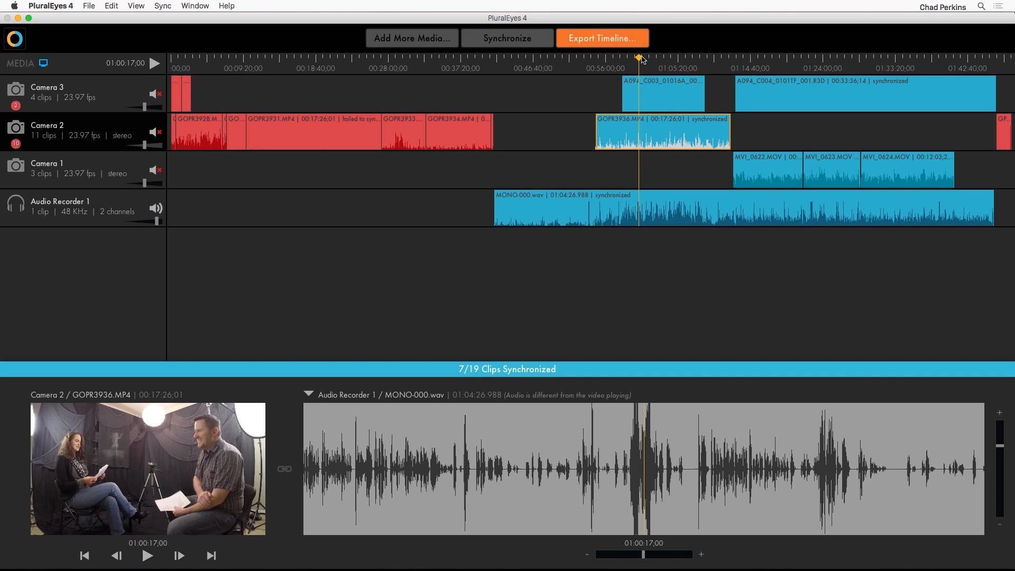
- Examine the timeline around the playhead at several zoom levels, fit it whole, and magnify the playhead area again
key(super+equal)
key(super+equal)
key(super+equal)
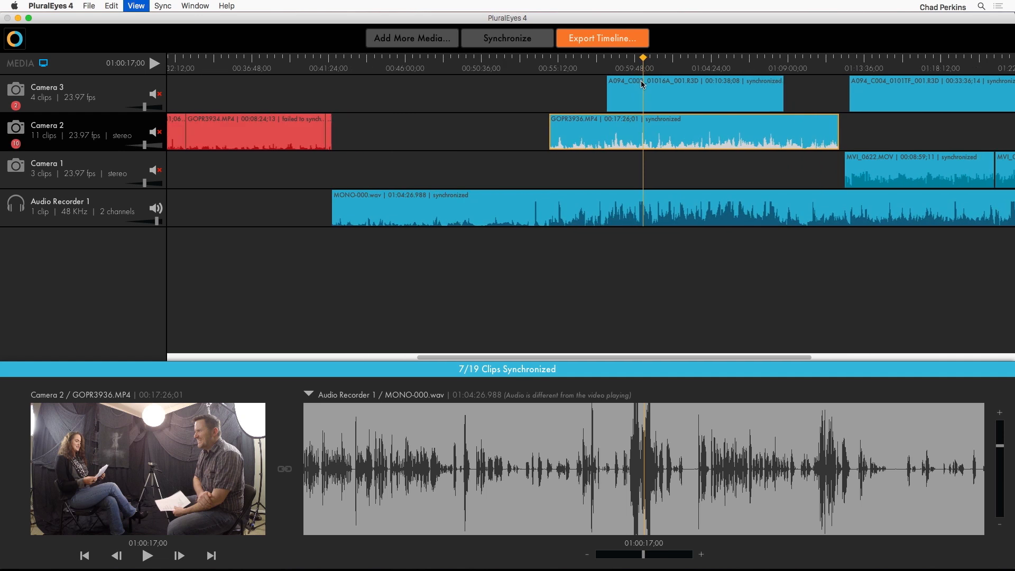
key(super+equal)
key(super+equal)
key(super+equal)
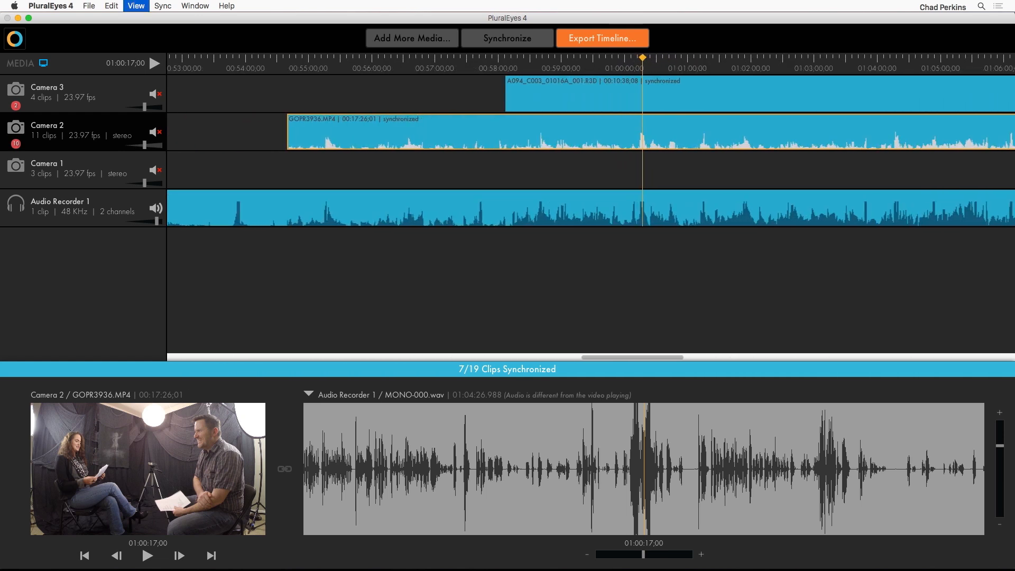
key(super+minus)
key(super+minus)
key(super+minus)
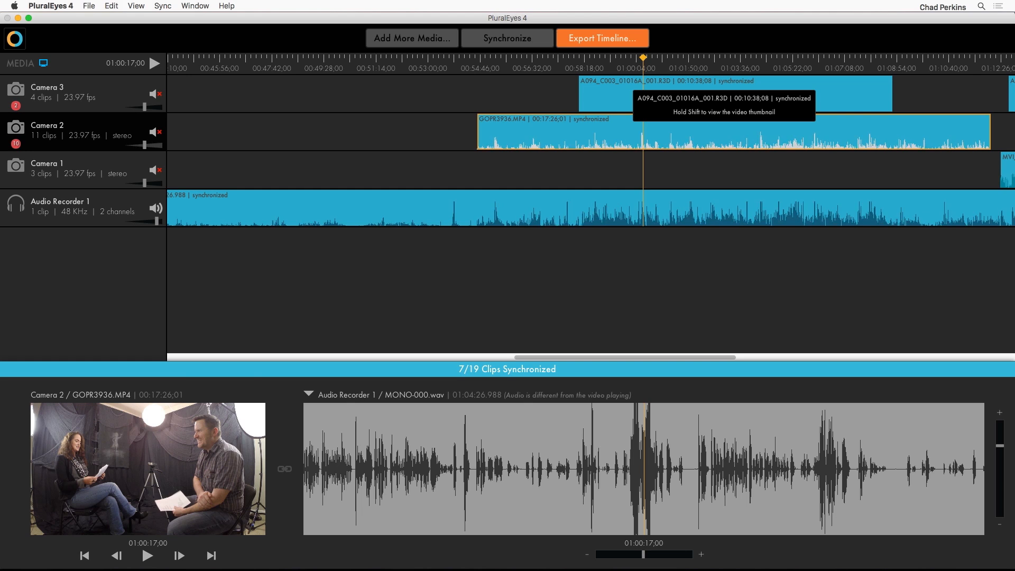
key(super+0)
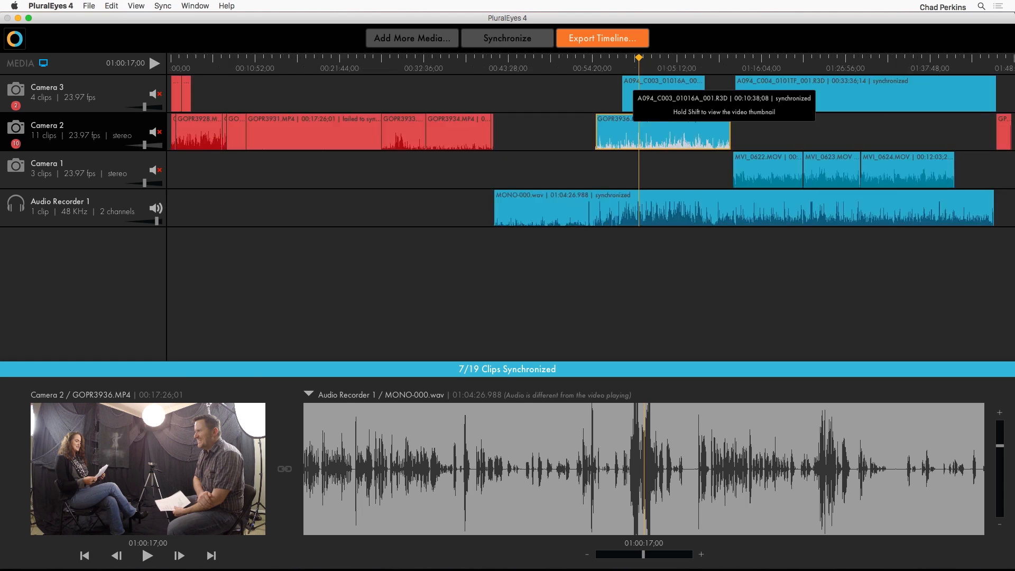
key(super+equal)
key(super+equal)
key(super+equal)
key(super+equal)
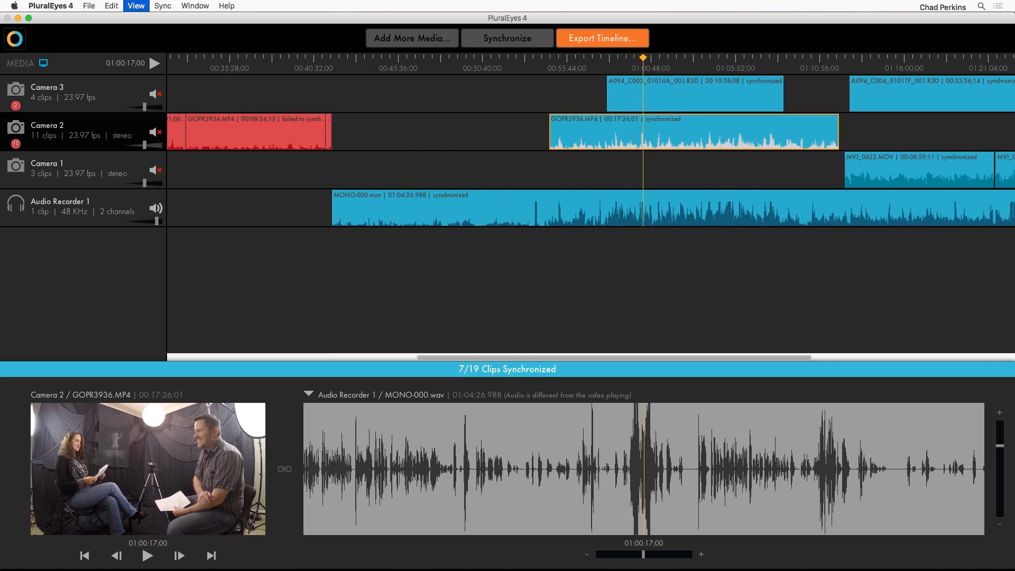
key(super+equal)
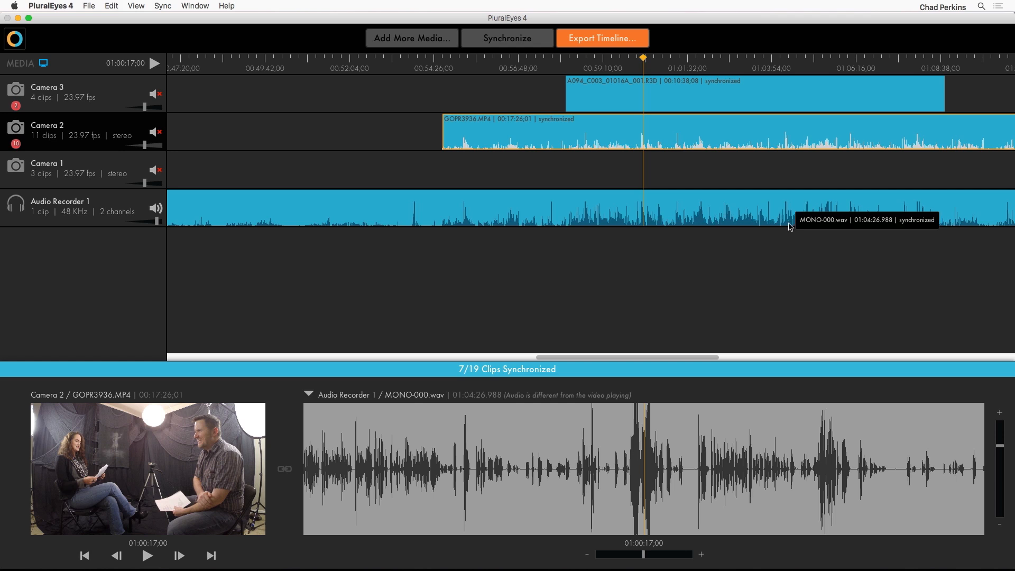
- Increase the waveform amplitude display of Audio Recorder 1, and reduce it again to a moderate height
key(Up)
key(Up)
key(Up)
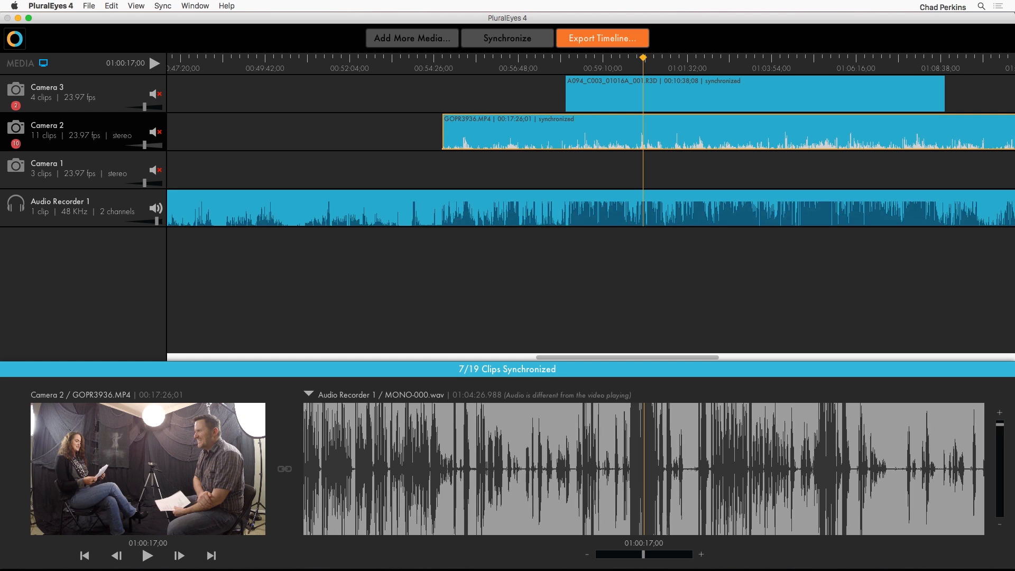
key(Down)
key(Down)
key(Down)
key(Down)
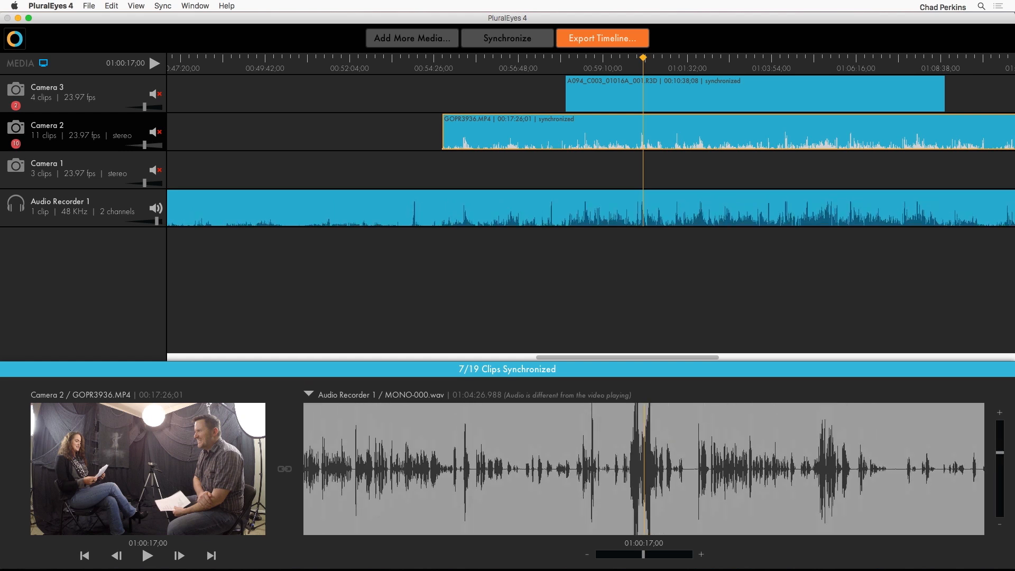
key(Down)
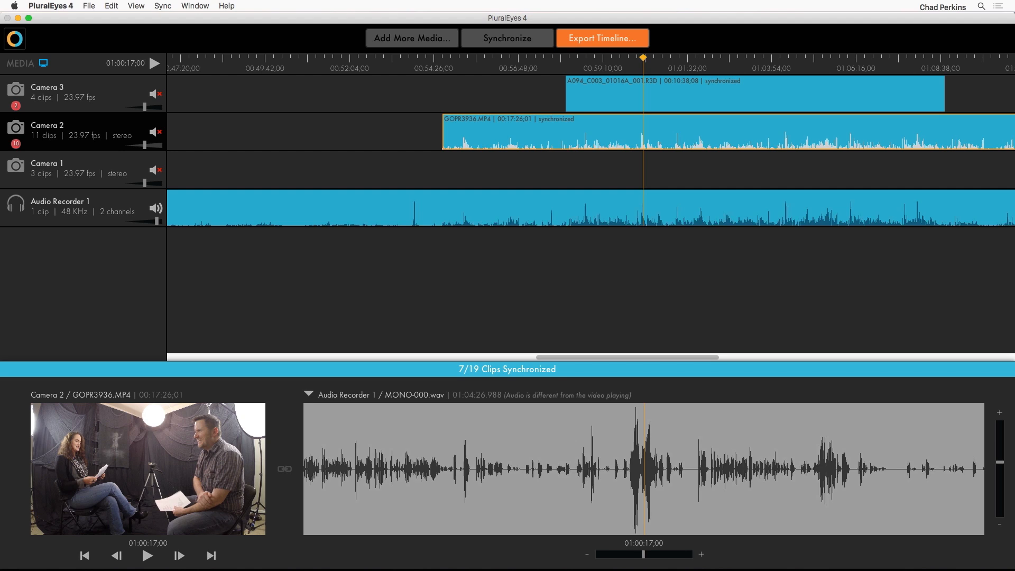
- Export the timeline in Premiere Pro format as Interview Sequence-2.xml, with unsynchronized clips colored and moved to the end
click(608, 39)
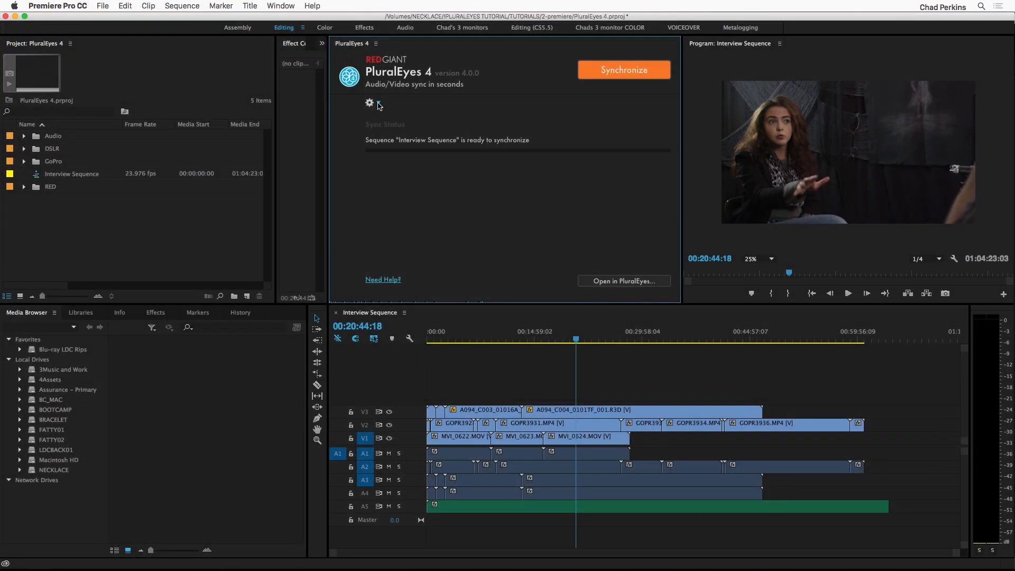
click(379, 104)
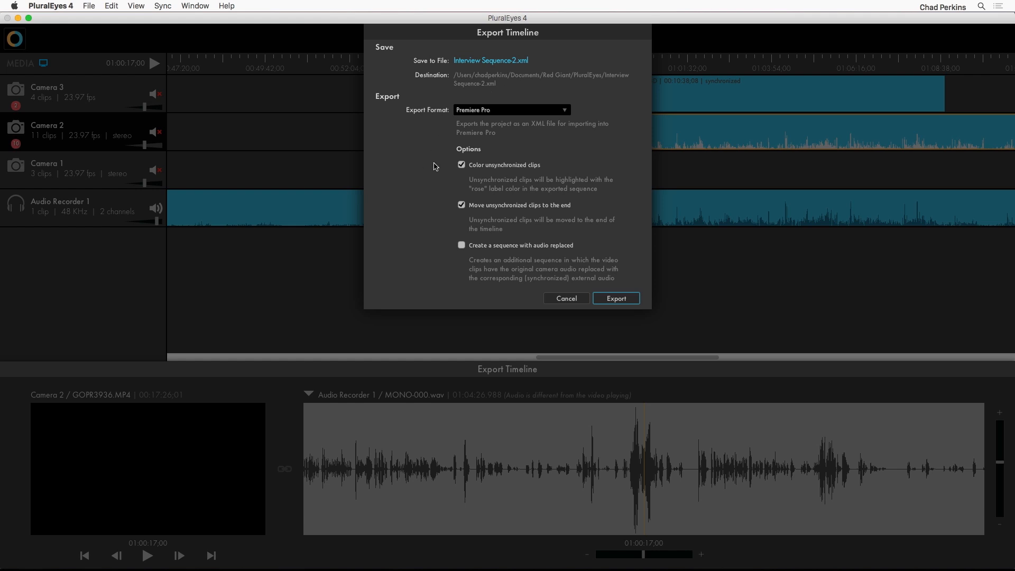
click(616, 299)
- Switch to Premiere Pro and delete the Interview Sequence_syncd bin from the project
key(super+Tab)
key(super+Tab)
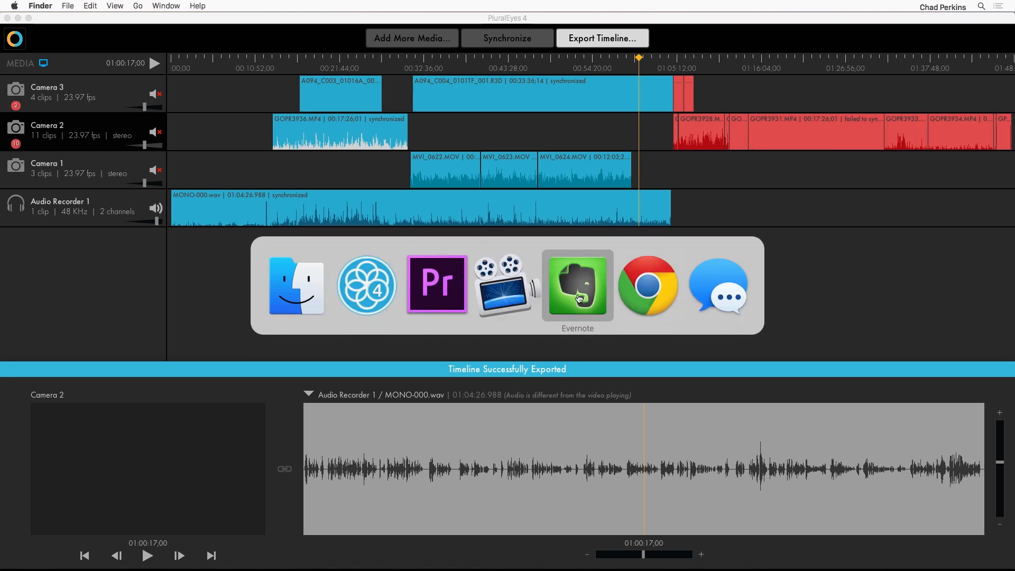
click(445, 294)
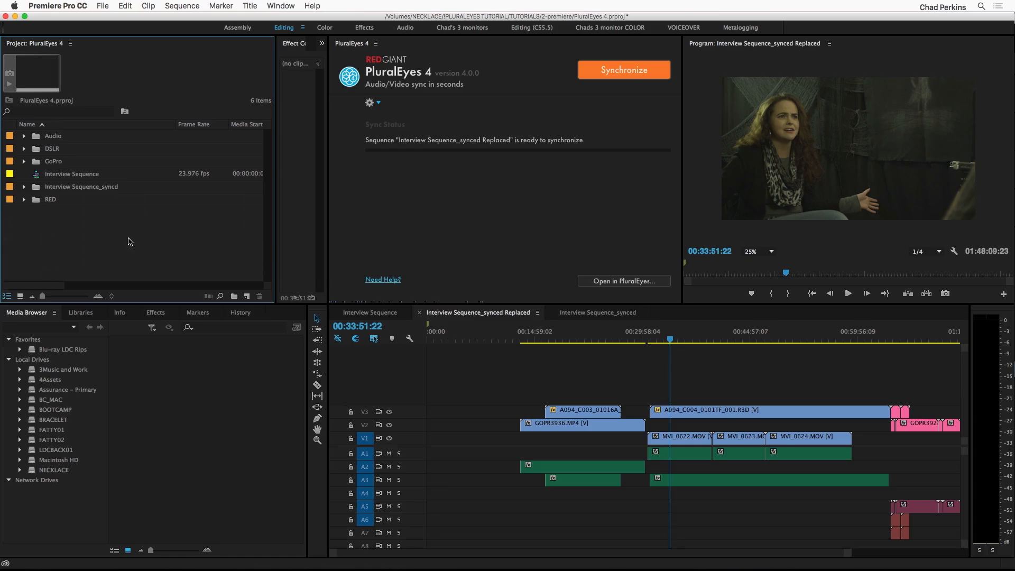
click(87, 189)
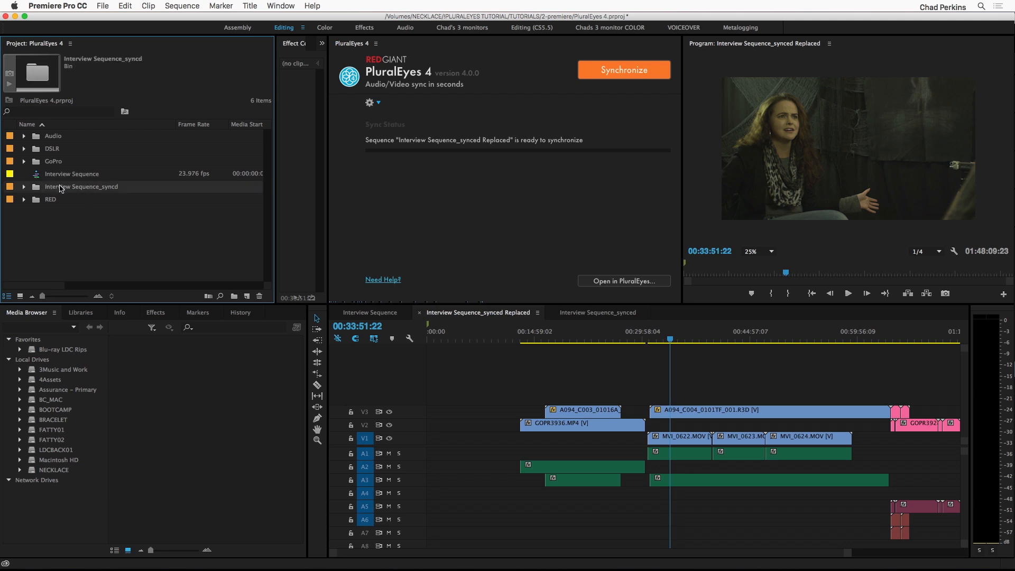
click(259, 296)
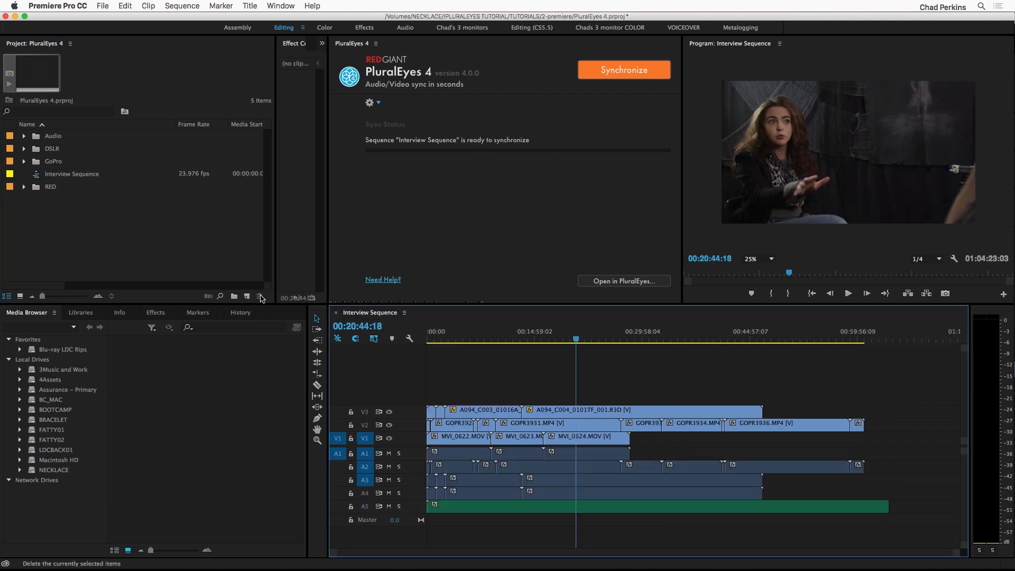
- Import Interview Sequence-2.xml from the PluralEyes folder into the Premiere Pro project
click(103, 6)
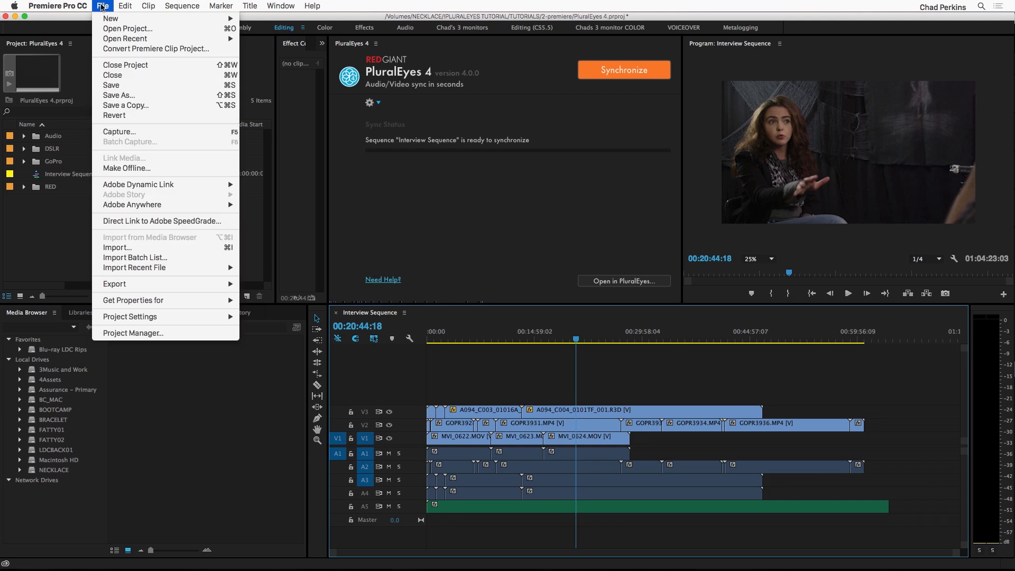
click(146, 247)
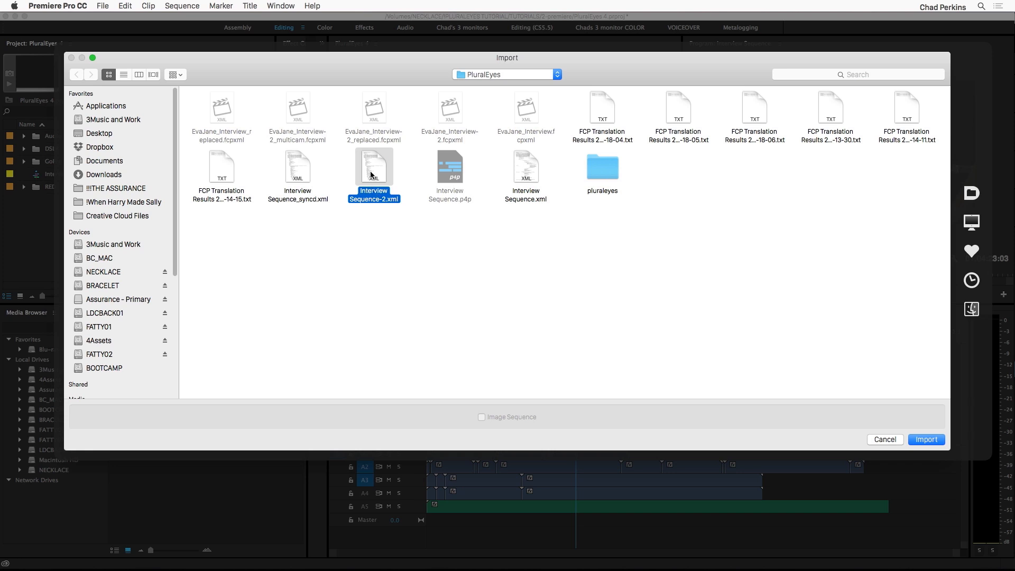
click(925, 439)
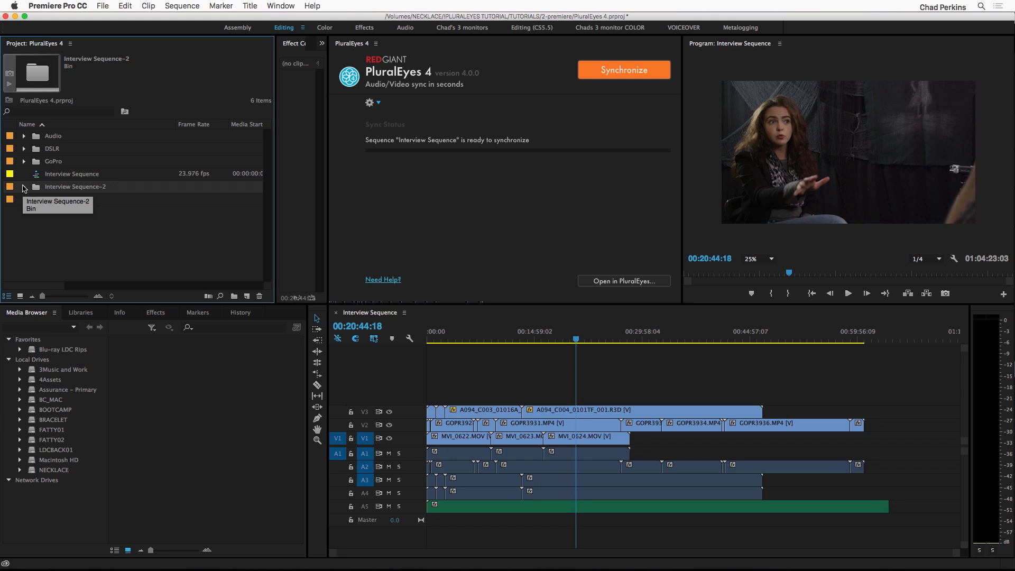
- Open Interview Sequence_synced from the imported Interview Sequence-2 bin and scrub through its synchronized clips
click(24, 186)
scroll(95, 222, down, 3)
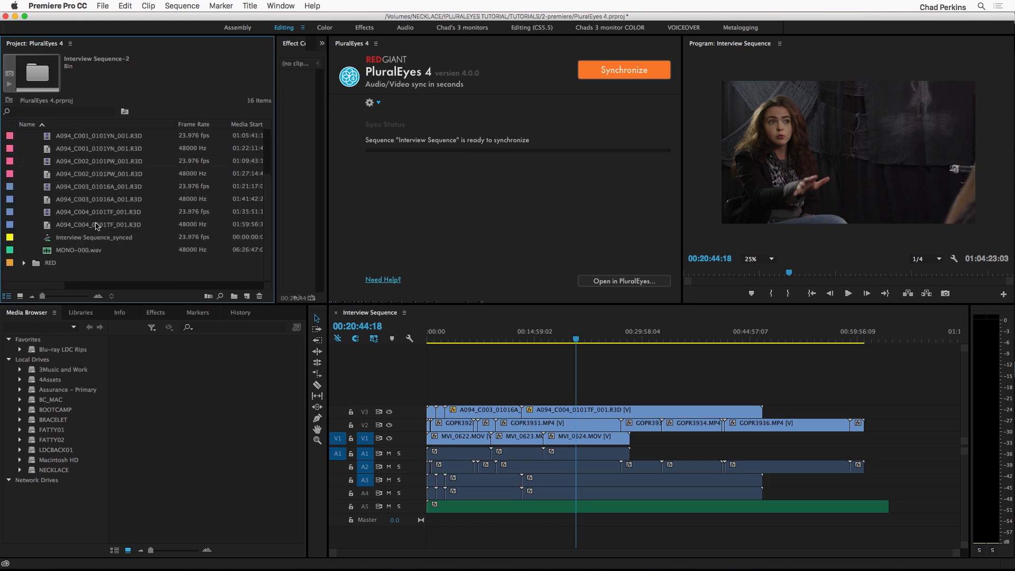
double_click(97, 238)
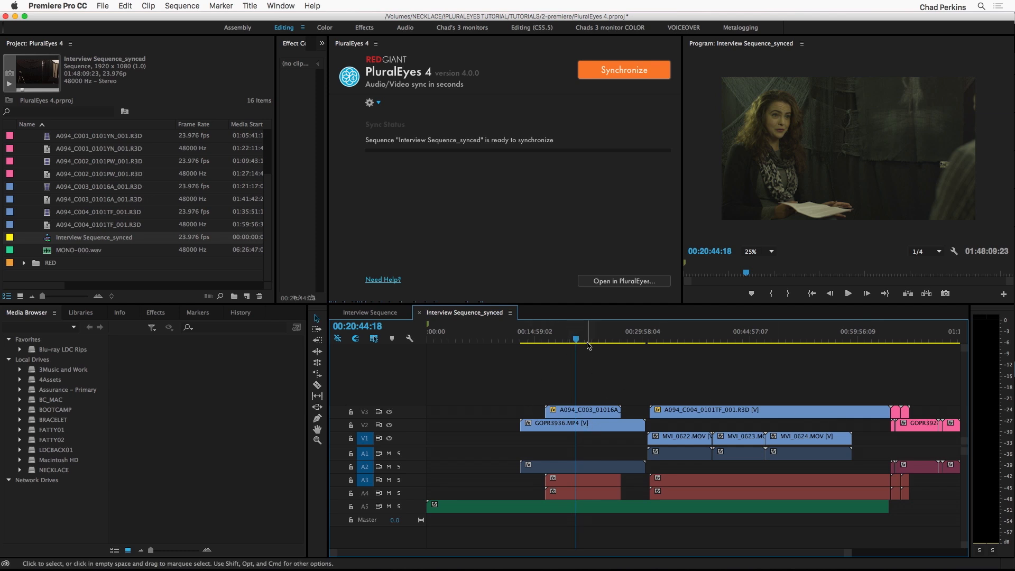
drag(597, 339, 621, 339)
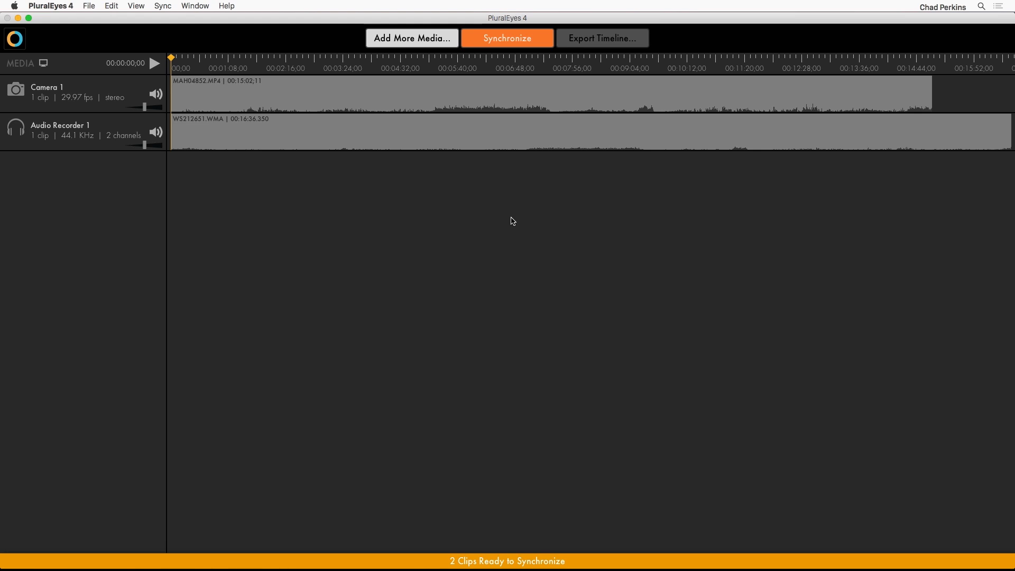
- Synchronize MAH04852.MP4 with WS212651.WMA in PluralEyes 4 and remove the audio drift correction
click(506, 41)
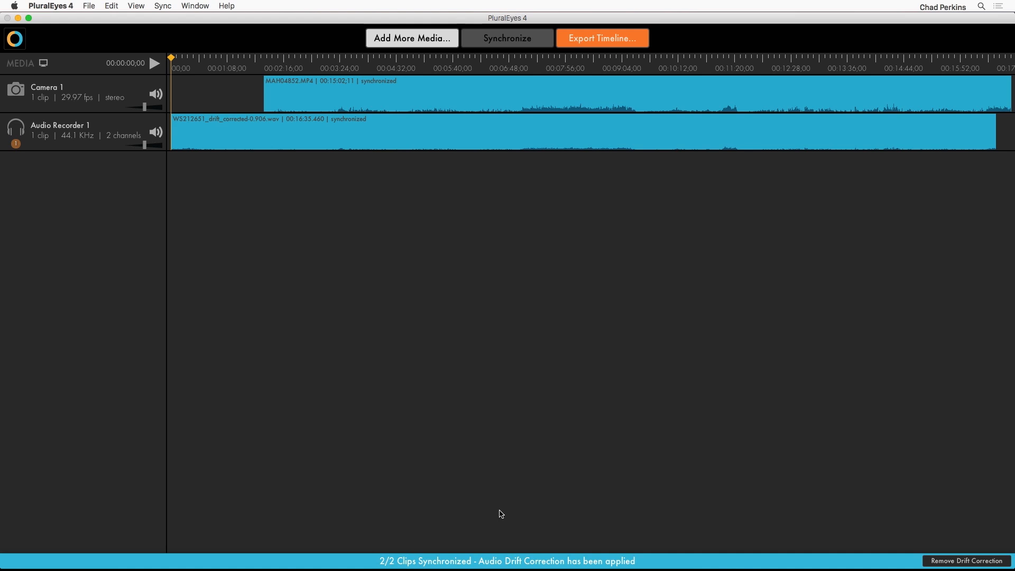
click(962, 561)
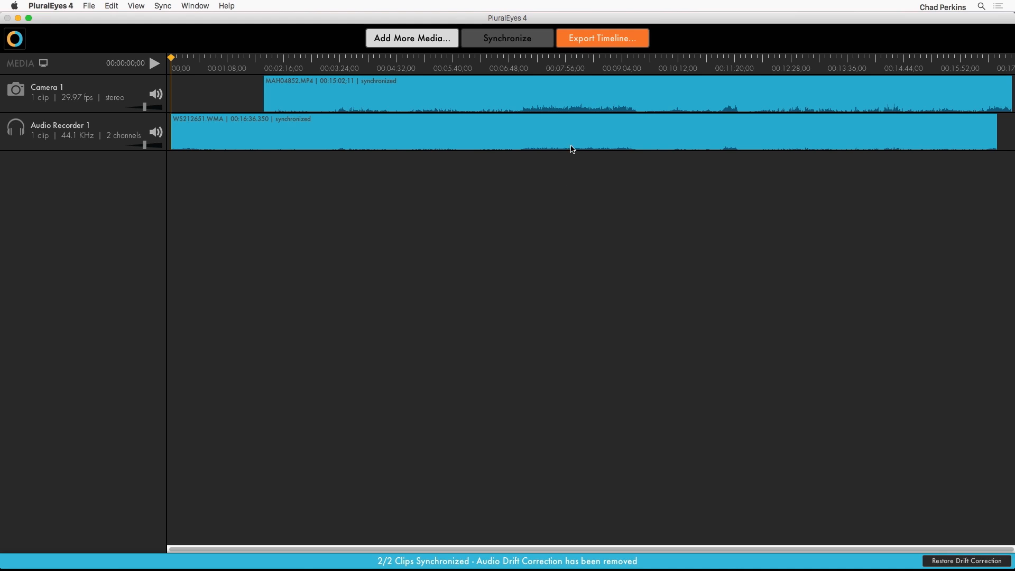
- Magnify the waveforms of MAH04852.MP4 and WS212651.WMA and increase the heights of the Camera 1 and Audio Recorder 1 tracks
drag(573, 139, 573, 117)
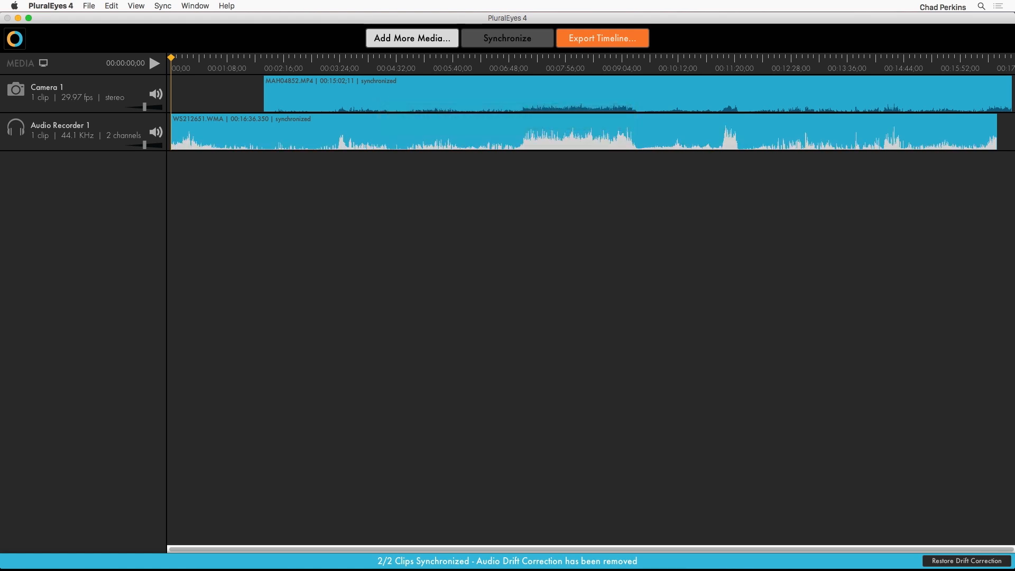
click(612, 108)
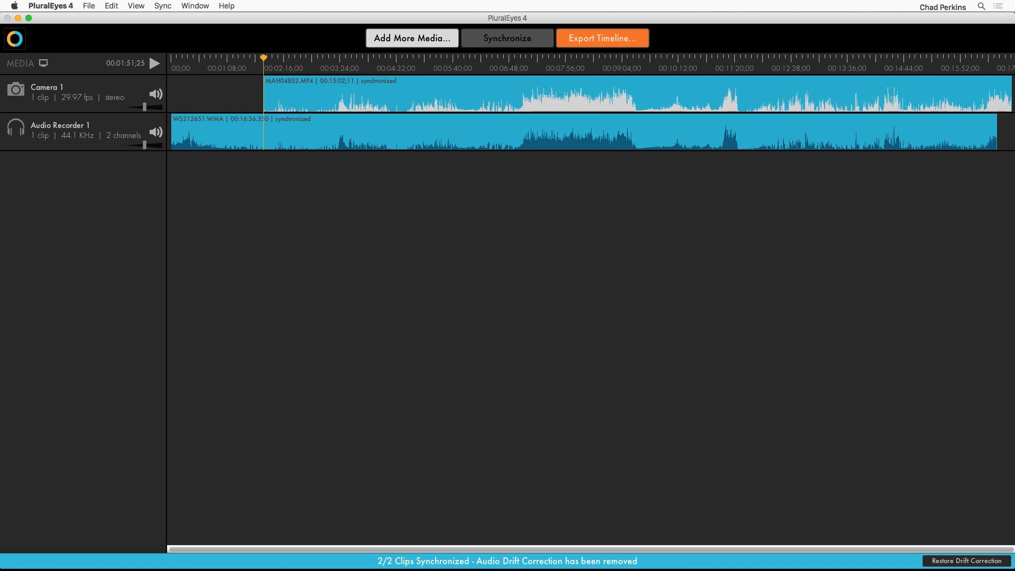
click(570, 58)
key(super+equal)
key(super+equal)
key(super+equal)
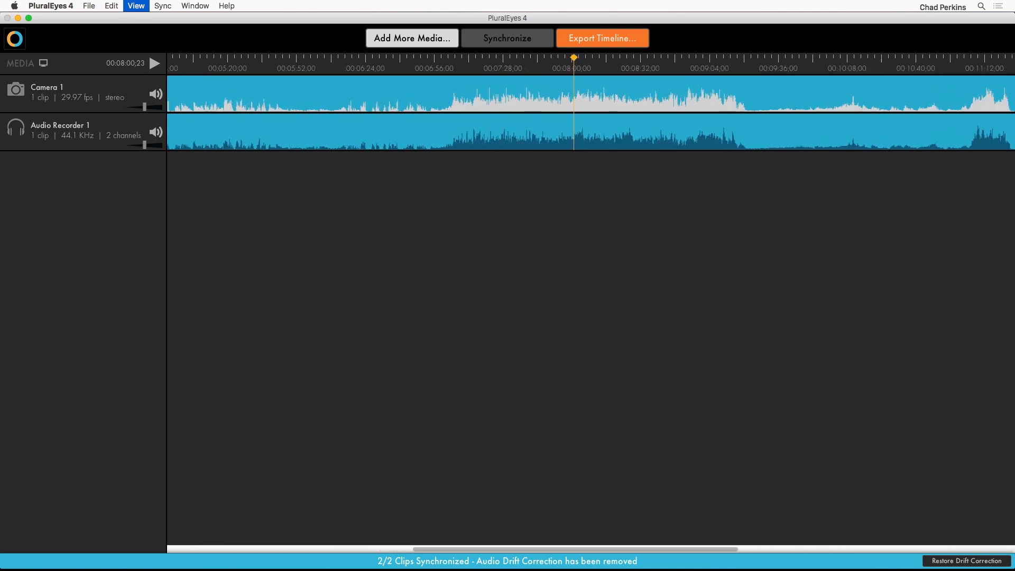
key(super+equal)
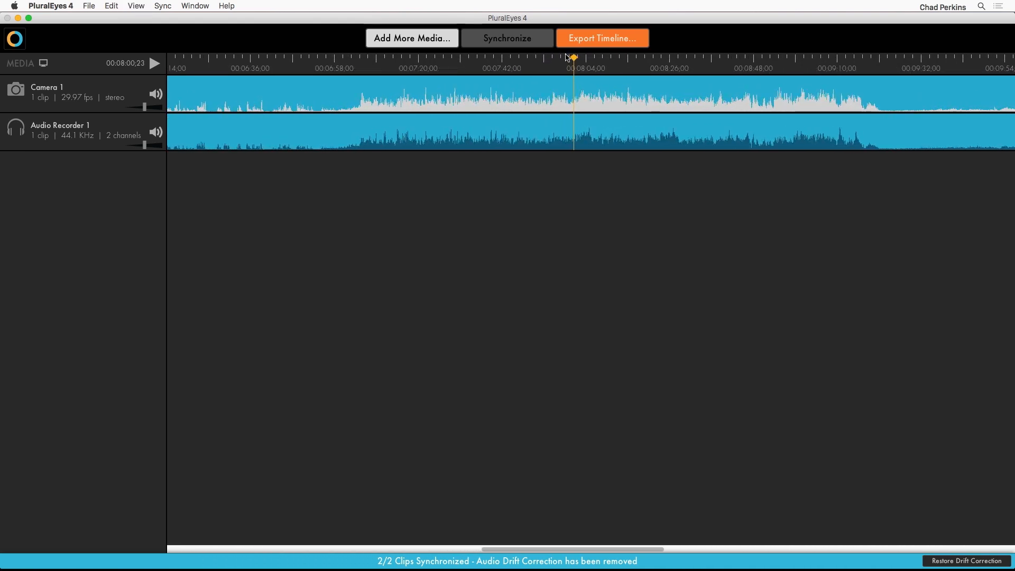
drag(569, 58, 426, 71)
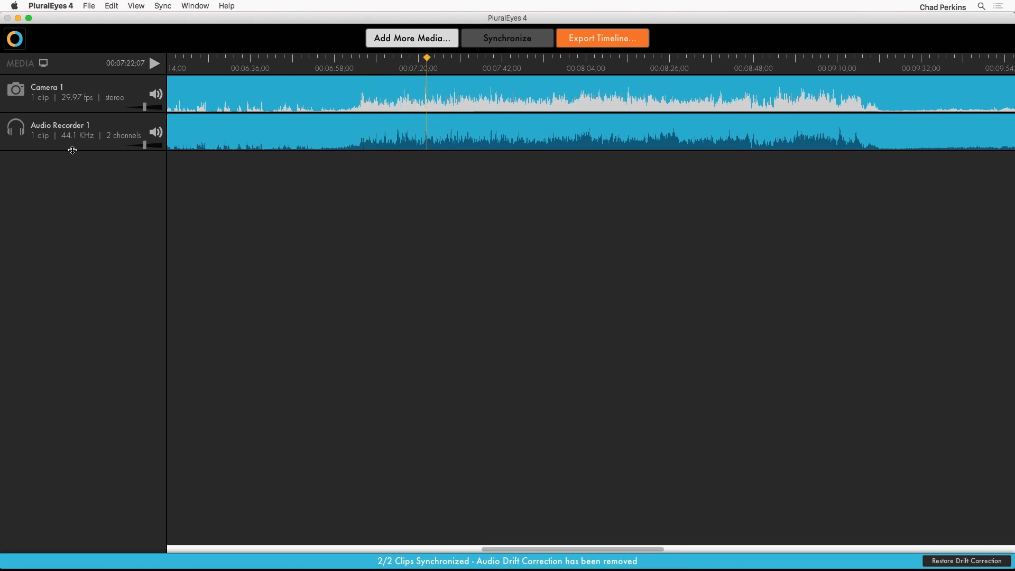
drag(72, 151, 83, 251)
drag(82, 112, 86, 207)
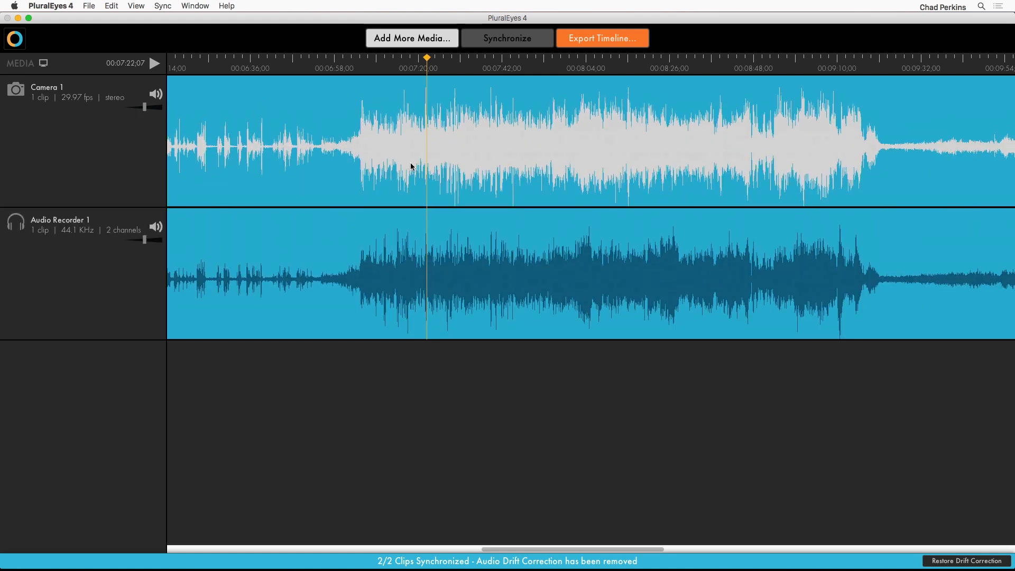
- Examine how the Camera 1 and Audio Recorder 1 waveforms line up at 00:07:05;00 and around 00:03:20;00
click(361, 59)
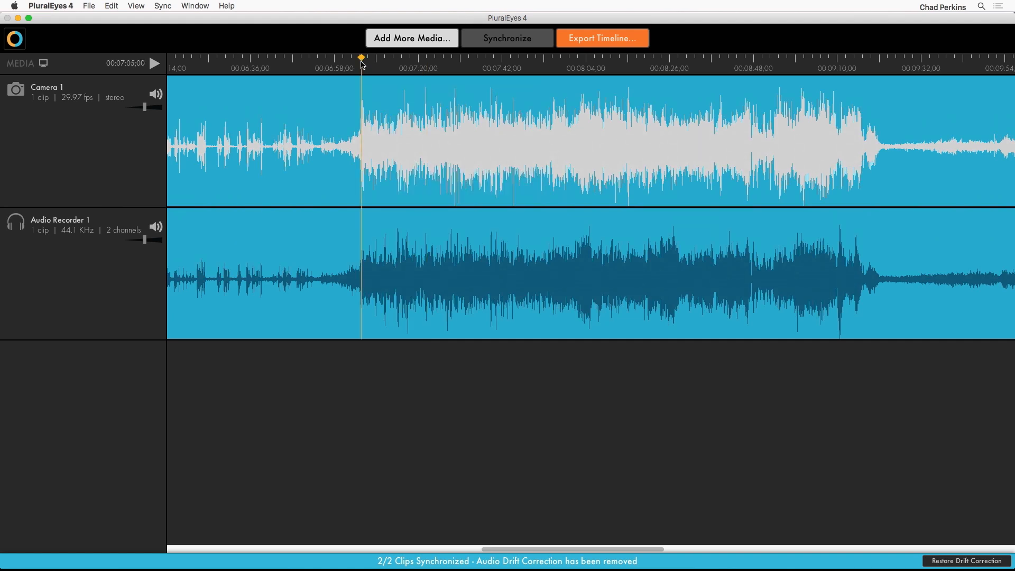
key(backslash)
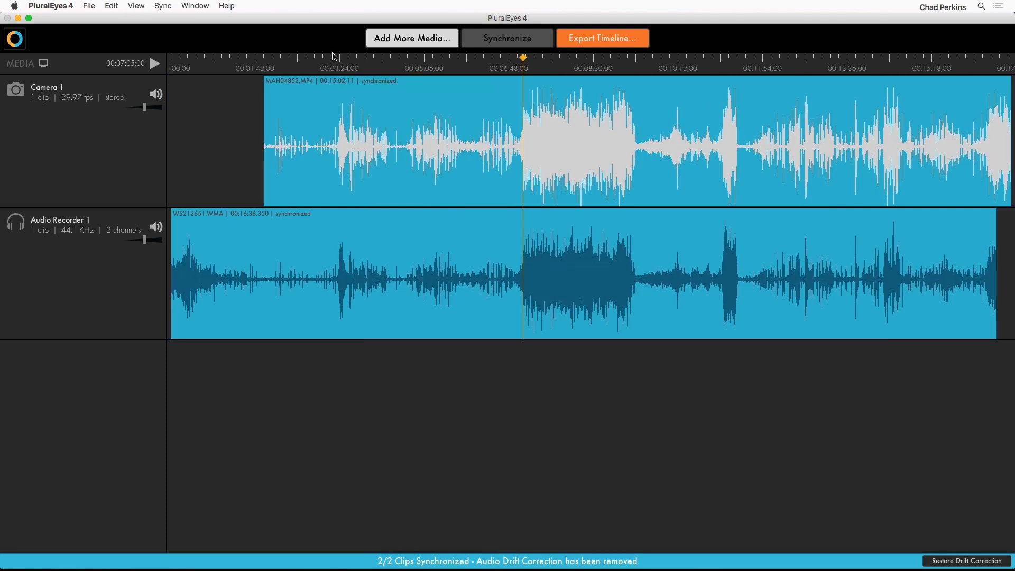
click(335, 60)
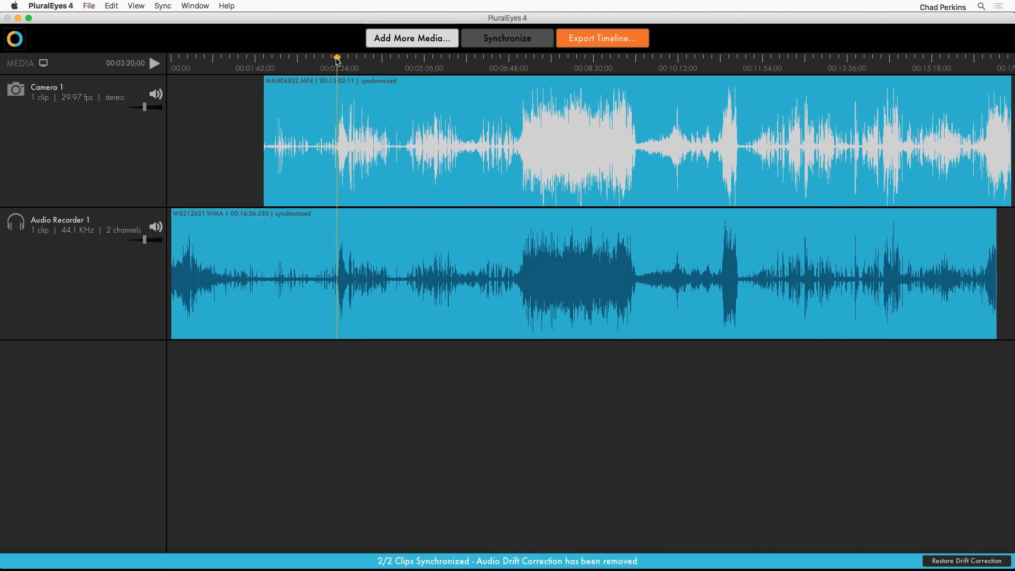
key(super+equal)
key(super+equal)
key(super+equal)
key(super+equal)
key(super+equal)
key(super+equal)
key(super+equal)
key(super+equal)
key(super+equal)
key(super+equal)
key(super+equal)
key(super+equal)
key(super+equal)
key(super+equal)
key(super+equal)
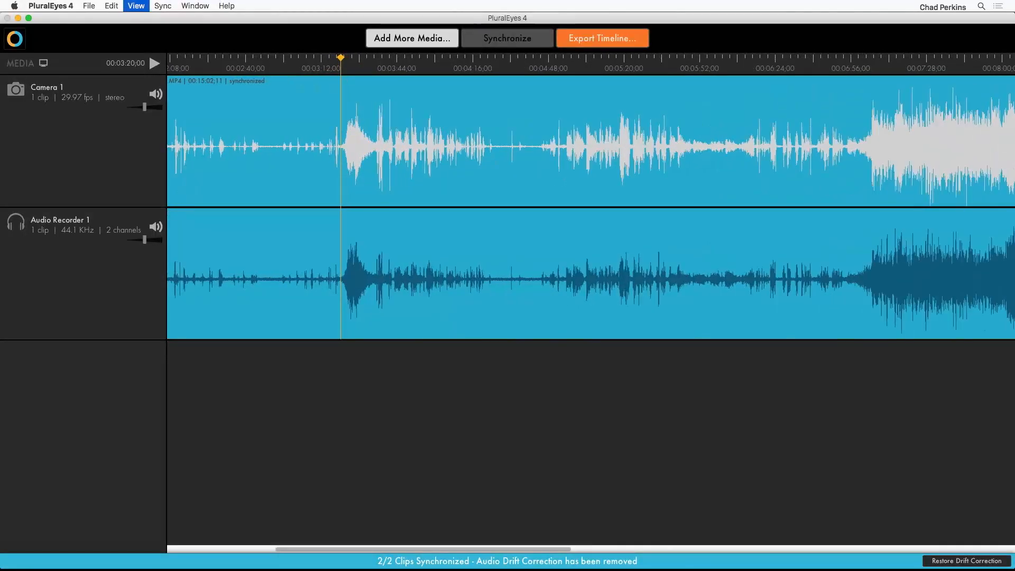
key(super+equal)
key(super+equal)
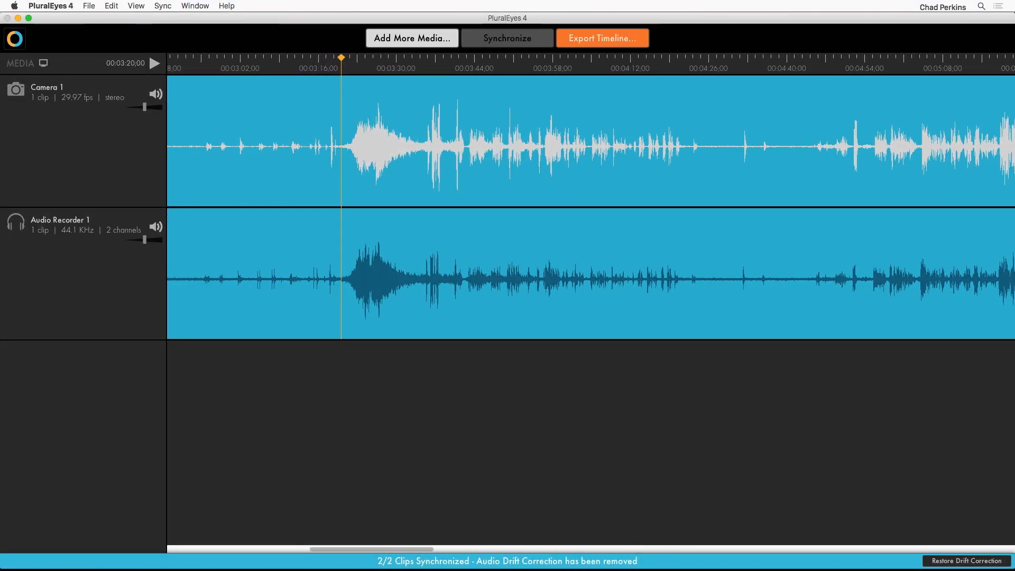
- Place the playhead at 00:03:18;02 and compare the waveforms by restoring the drift correction and removing it again
drag(341, 59, 331, 59)
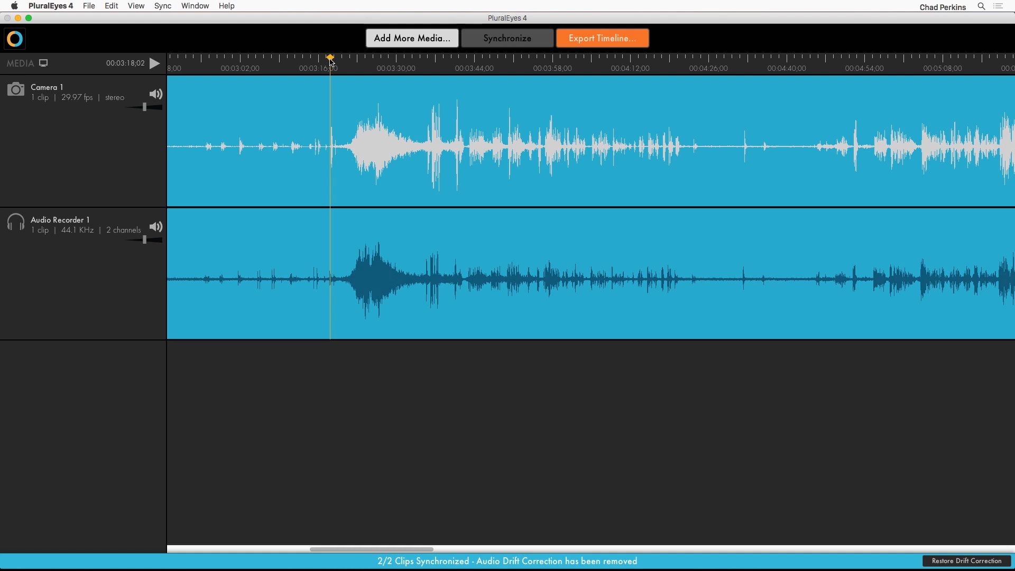
click(962, 562)
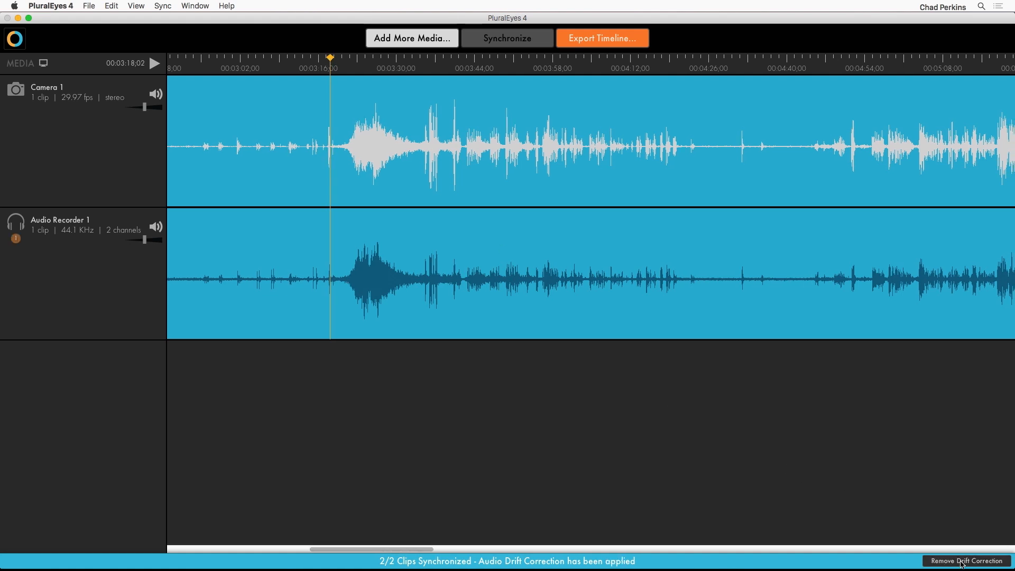
click(962, 562)
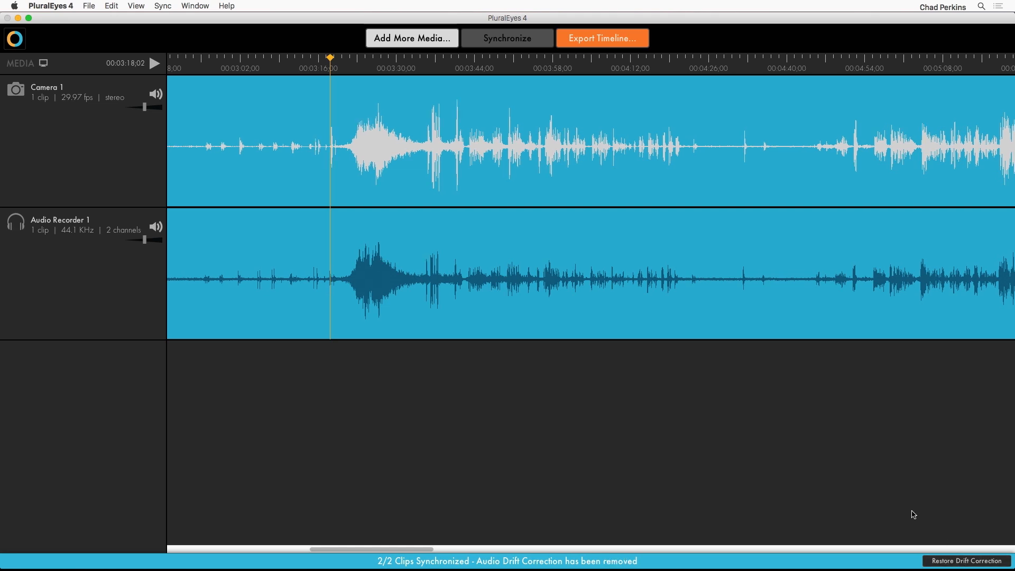
- Place the playhead at 00:04:22;24 and toggle the drift correction repeatedly to compare the waveforms, leaving the correction applied
click(690, 58)
drag(690, 60, 691, 60)
click(950, 561)
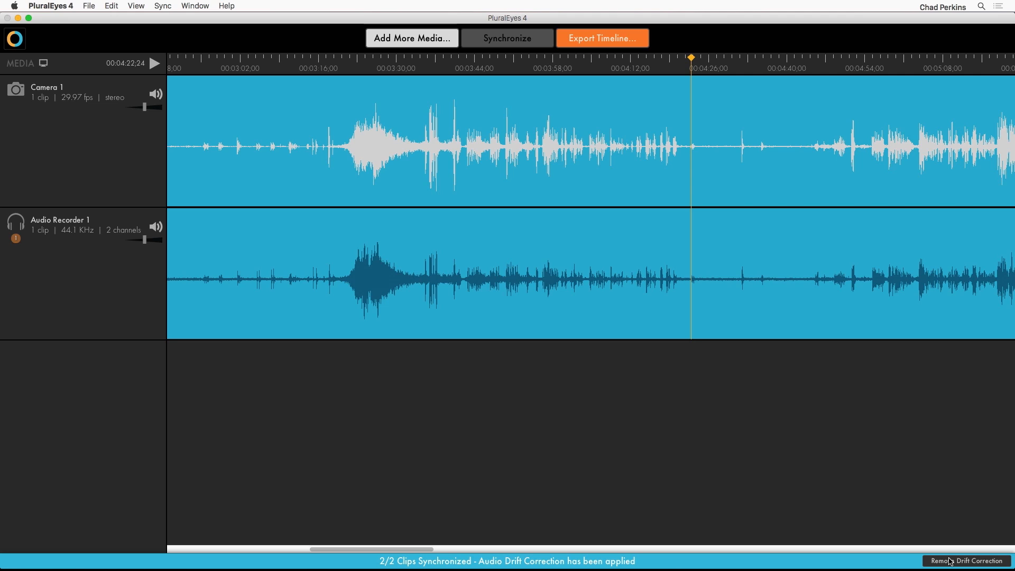
click(950, 561)
click(950, 561)
click(950, 561)
click(950, 561)
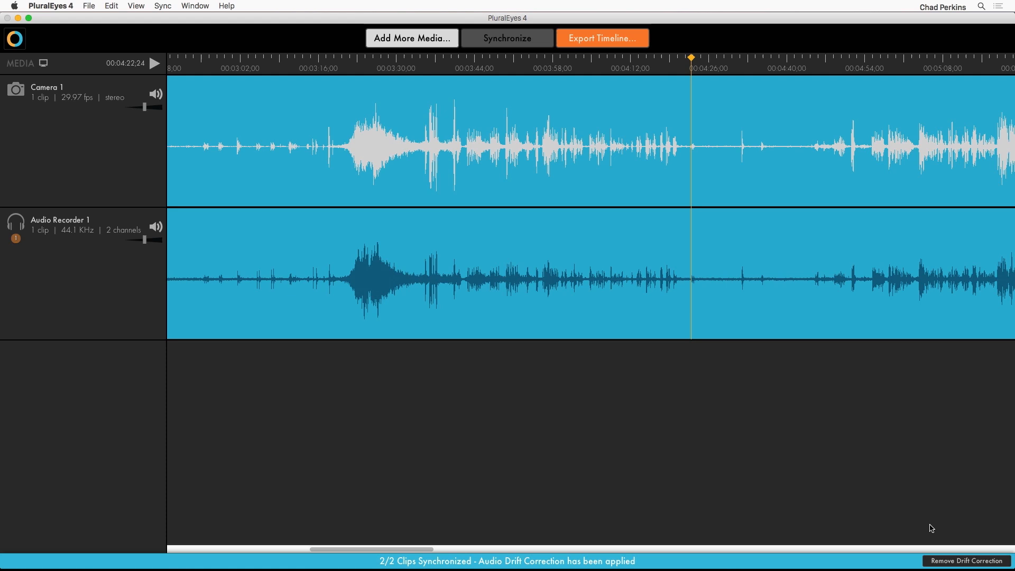